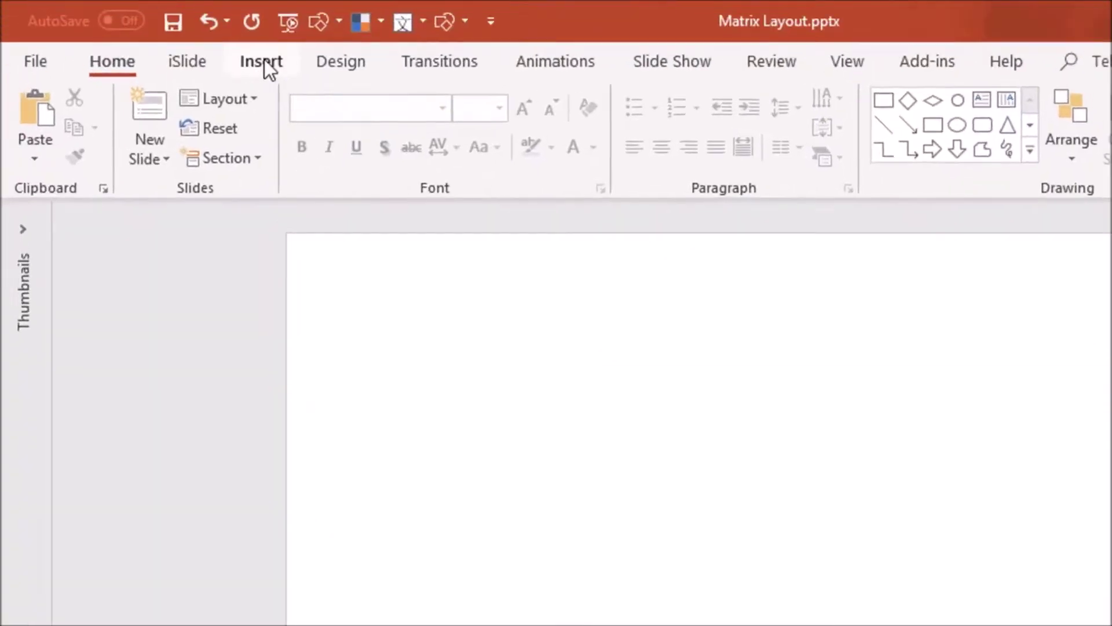
Step: Select the blue square and open iSlide's Matrix Layout tool
click(388, 144)
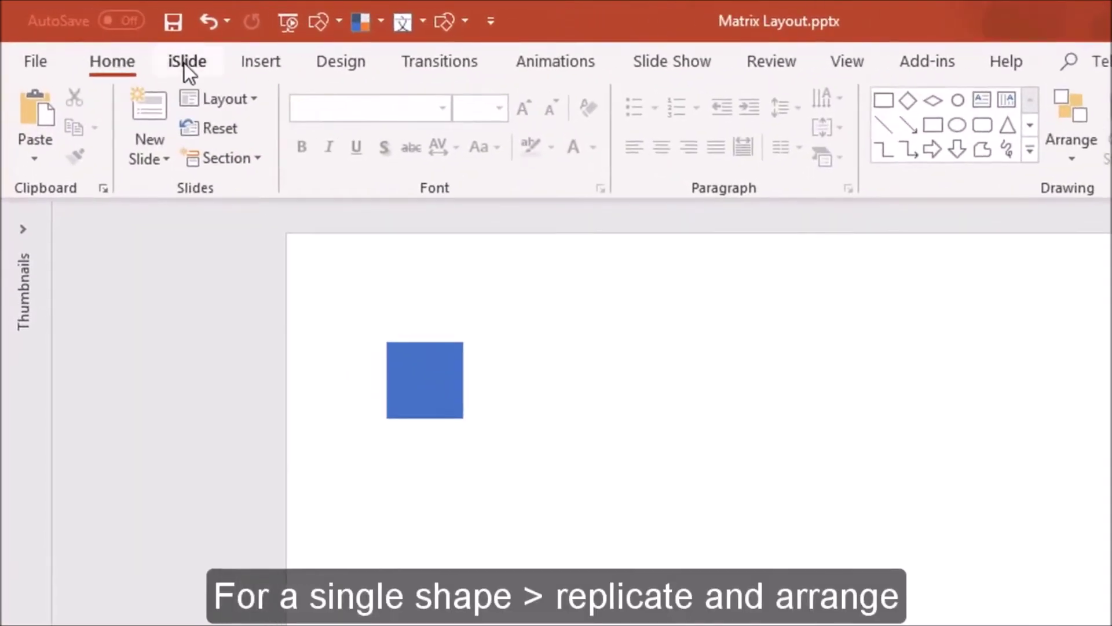
click(182, 60)
click(414, 366)
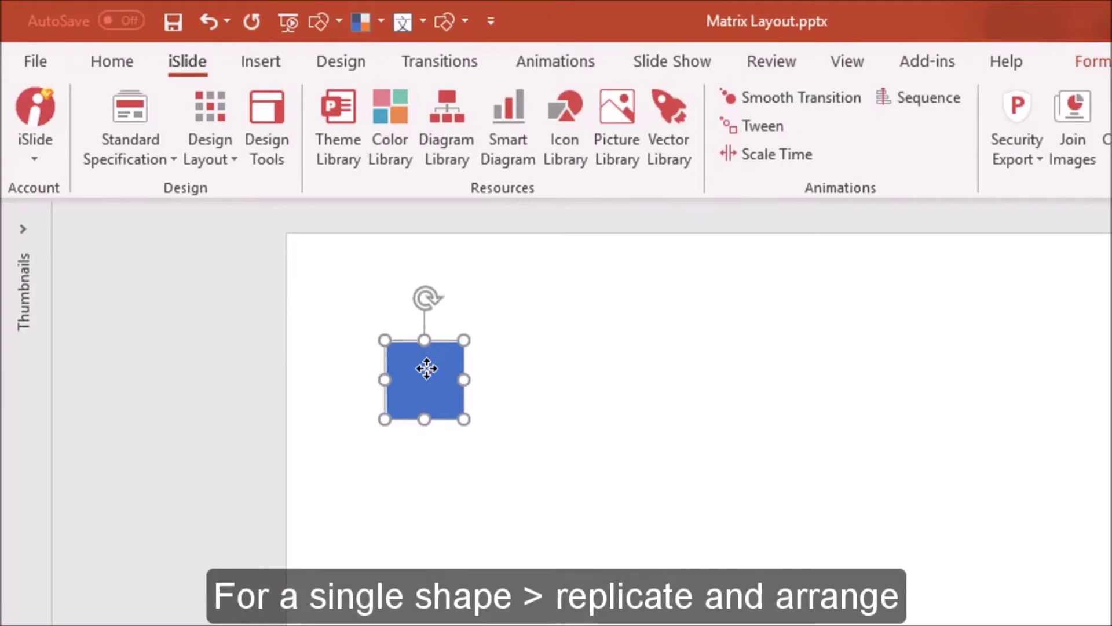
click(235, 150)
click(252, 184)
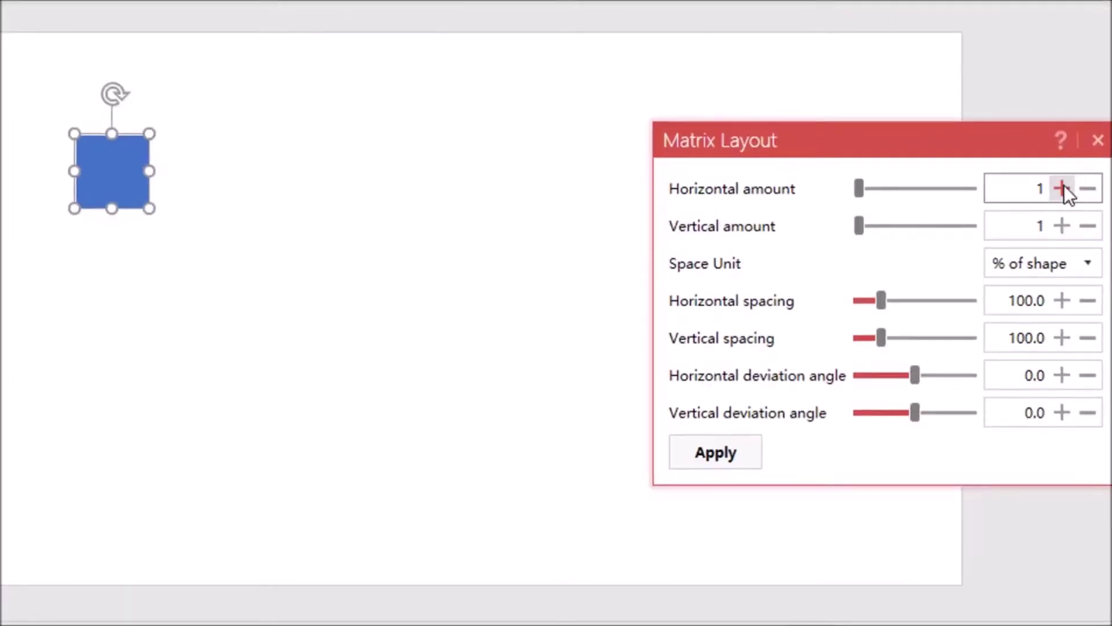
Step: Set the matrix to 7 columns by 5 rows, spacing 105.2, deviation angles -11.2
click(1062, 188)
click(1062, 189)
click(1062, 188)
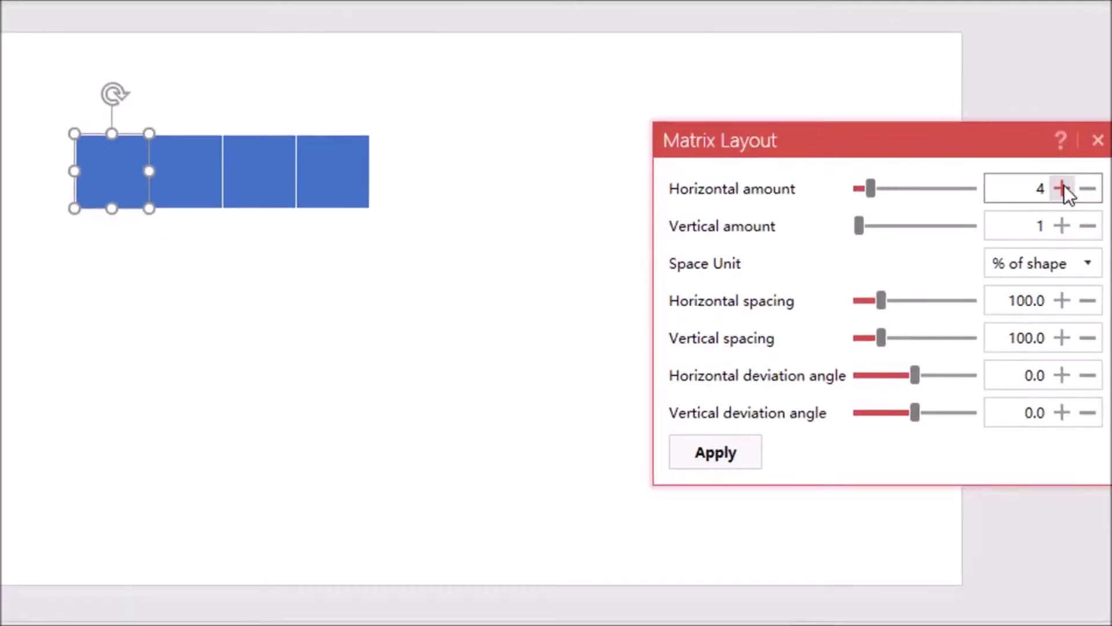
click(1062, 188)
click(1062, 188)
click(1062, 188)
click(1062, 225)
click(1061, 225)
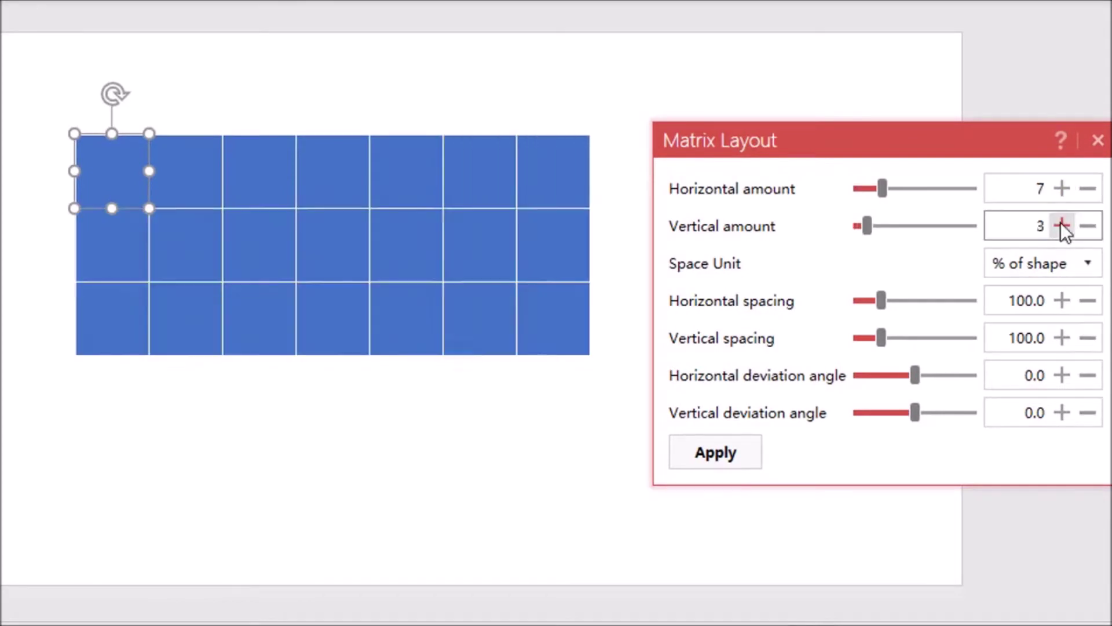
click(1061, 224)
click(1061, 224)
click(883, 297)
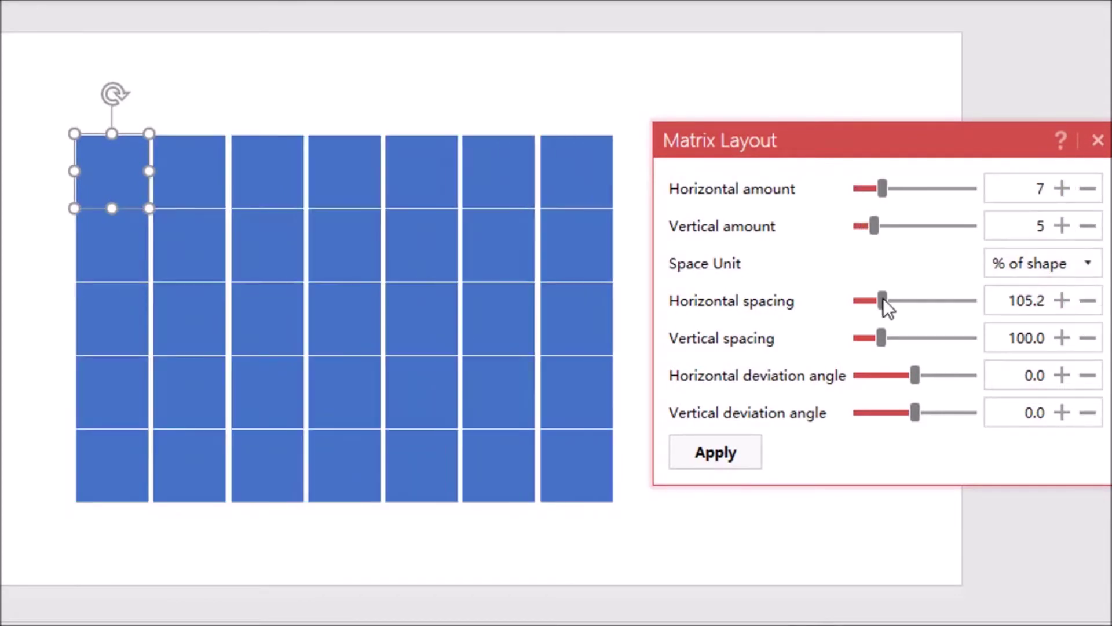
click(883, 335)
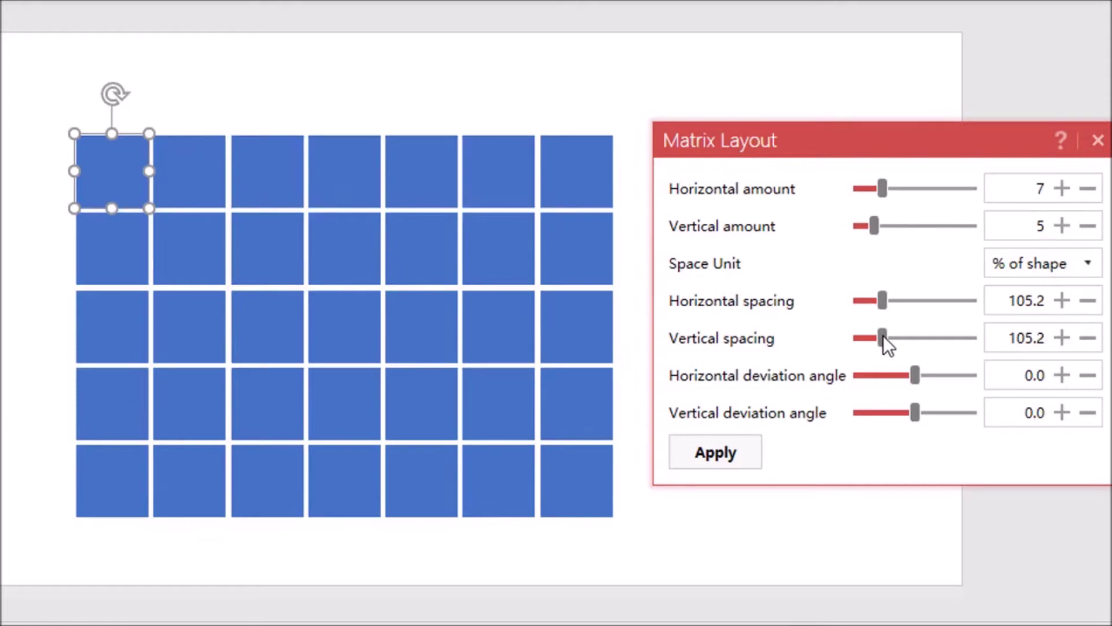
drag(916, 374, 919, 411)
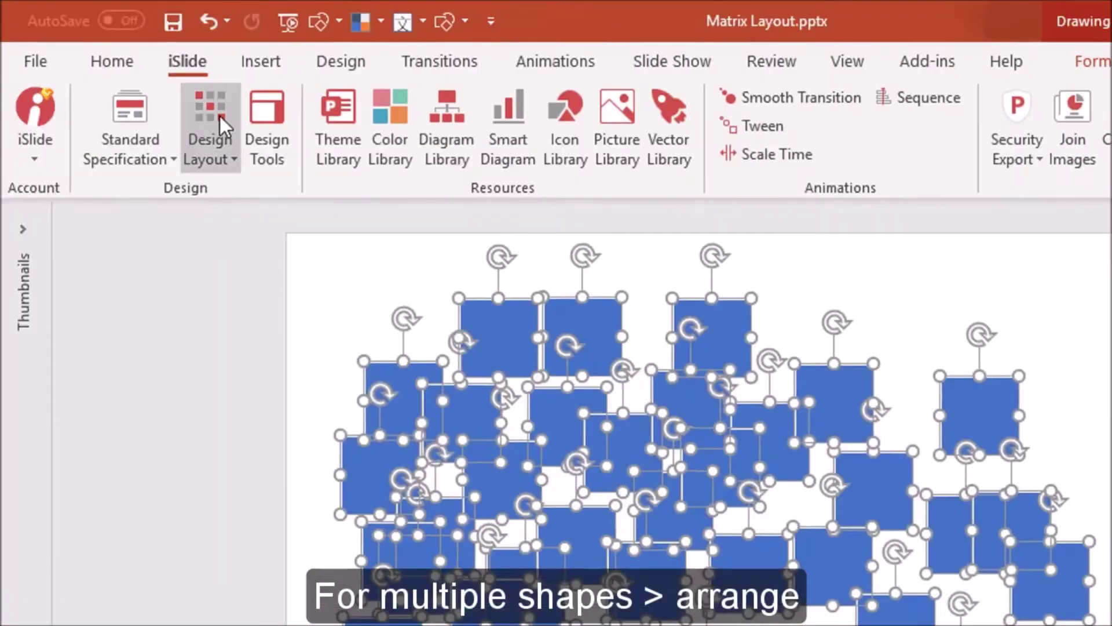
Step: Lay the squares out in seven columns spaced about 135 apart, then drag the grid up
click(155, 81)
click(179, 135)
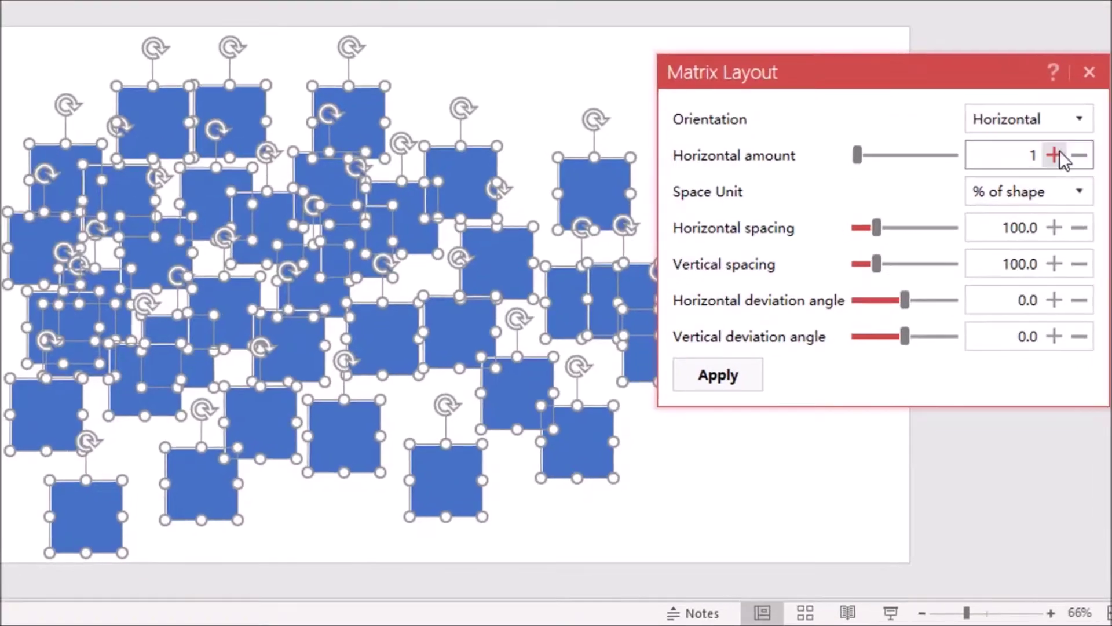
click(1054, 155)
click(1054, 154)
click(1054, 154)
click(1054, 155)
click(1054, 155)
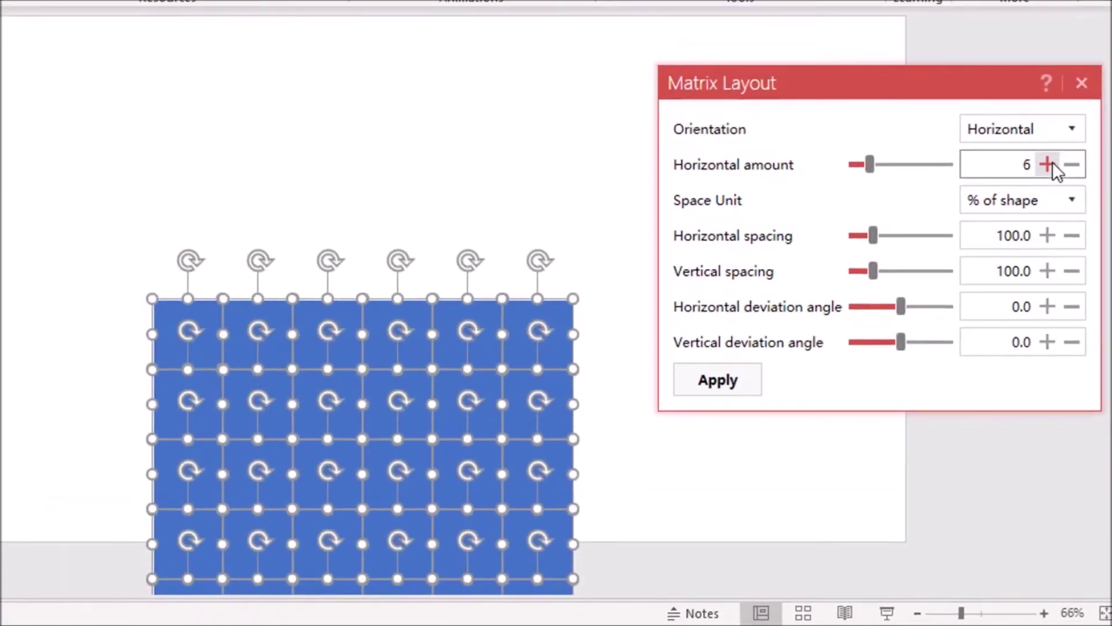
click(1048, 235)
mouse_move(873, 236)
mouse_down()
mouse_move(879, 272)
mouse_move(904, 307)
mouse_move(893, 342)
mouse_up()
click(899, 523)
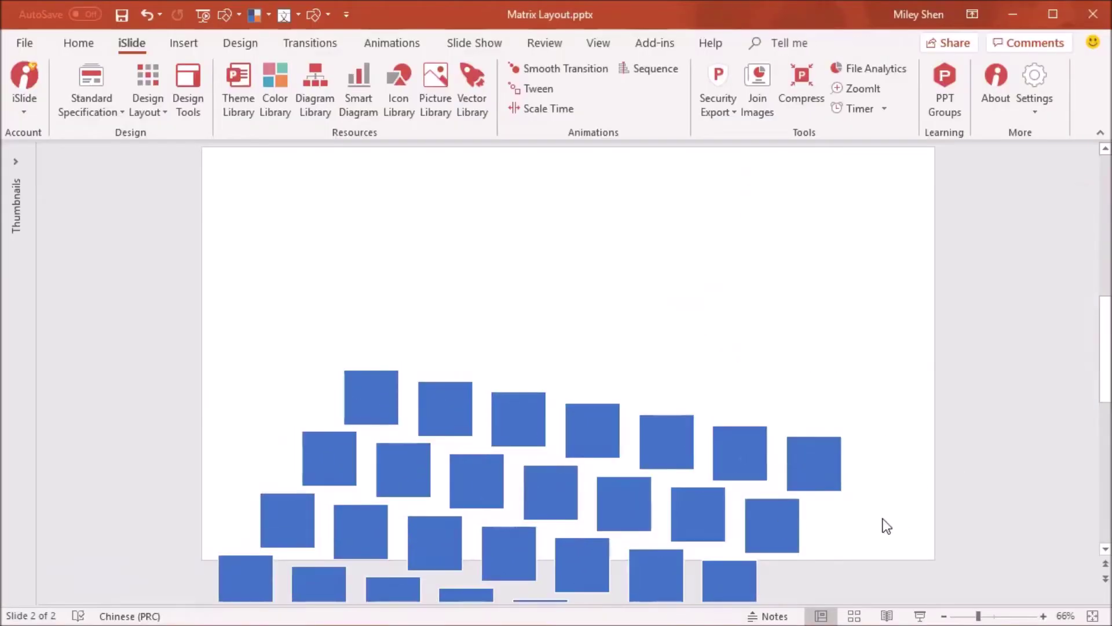
drag(600, 373, 626, 239)
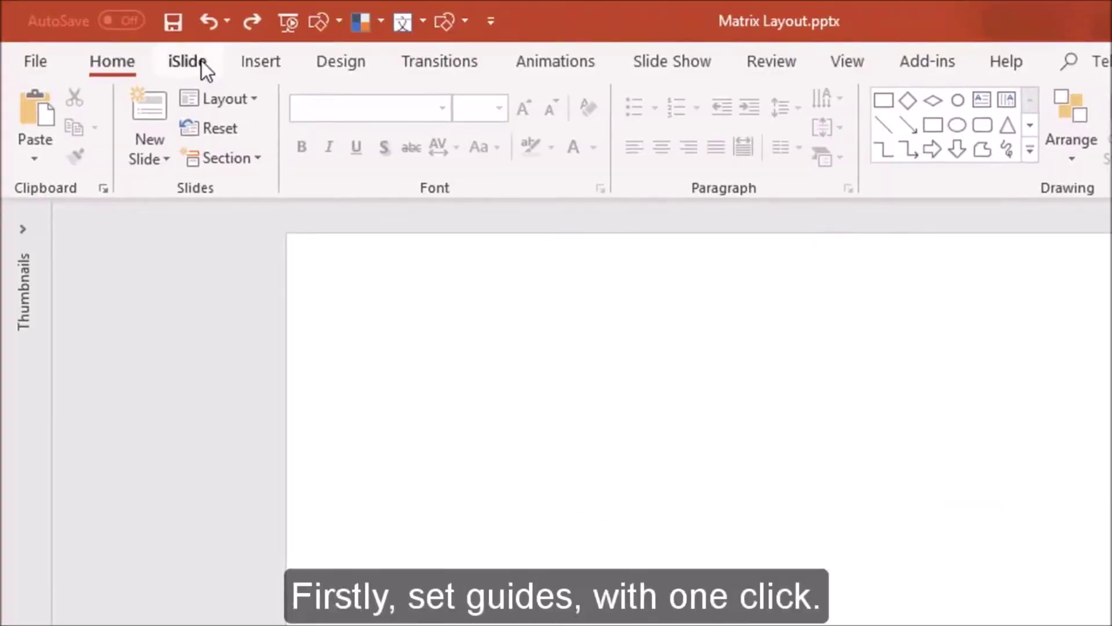
click(202, 61)
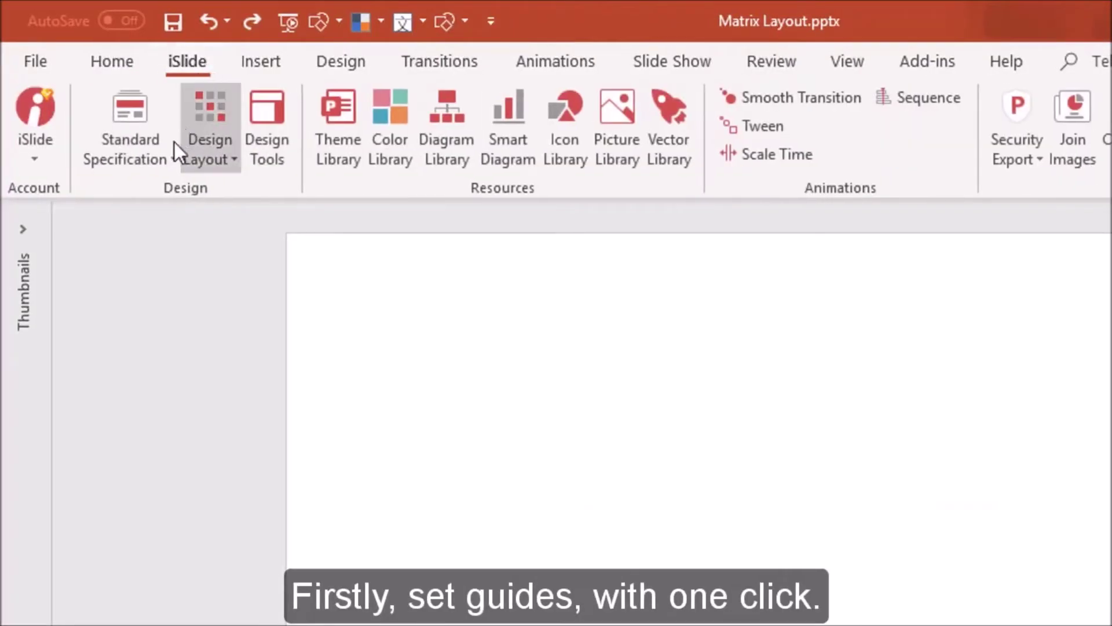
Step: Apply the Normal uniform guides preset: 15% title, 9% footer, 5.5% side margins
click(166, 160)
click(174, 248)
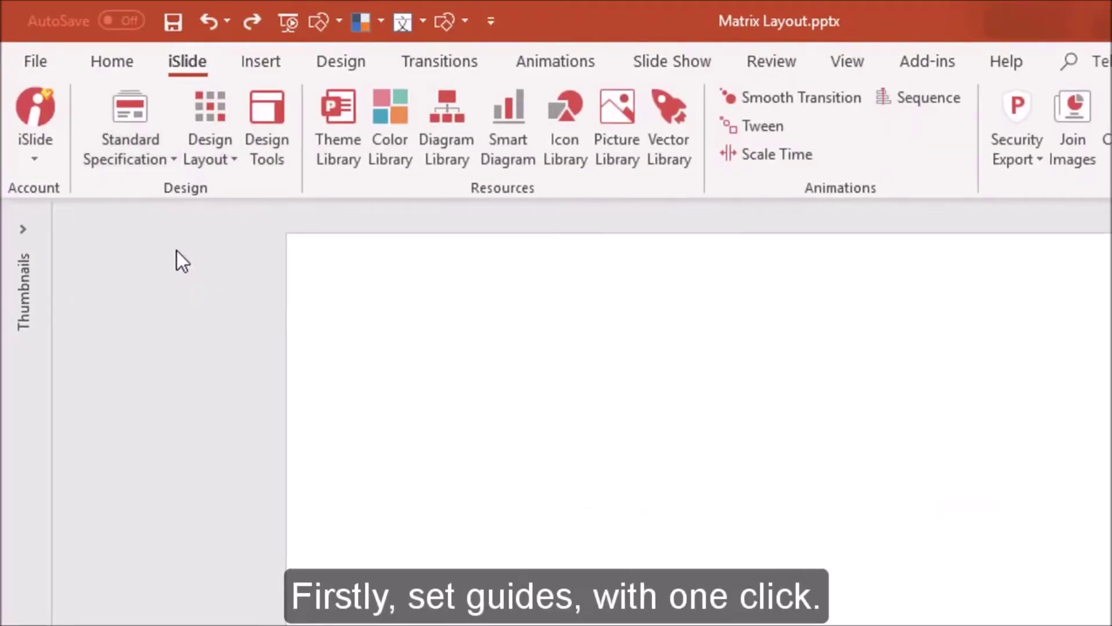
click(678, 257)
click(653, 315)
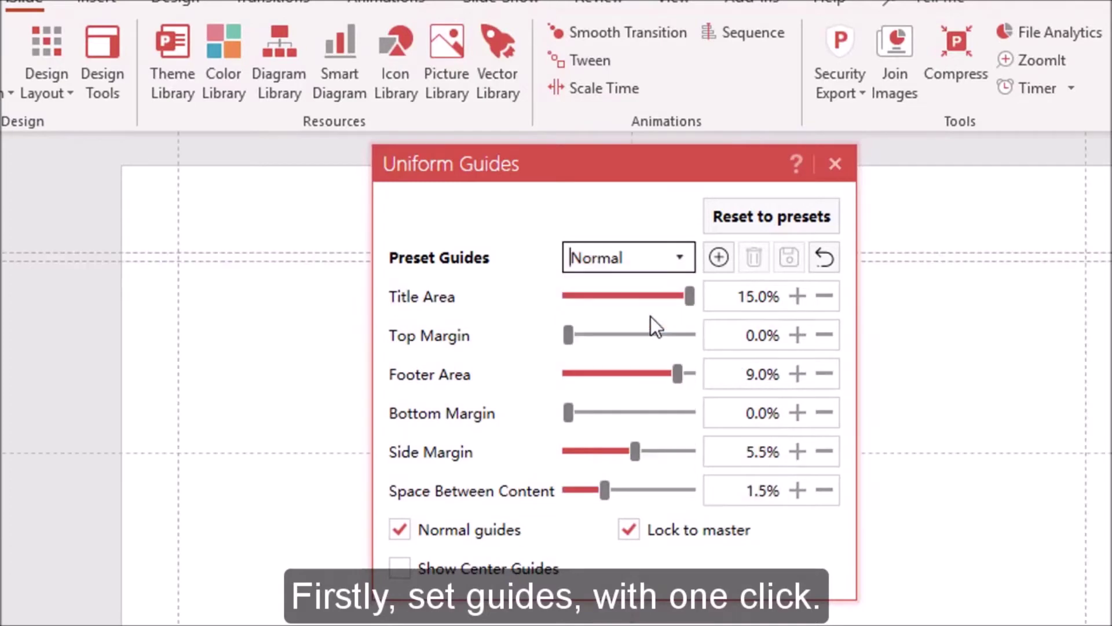
click(835, 164)
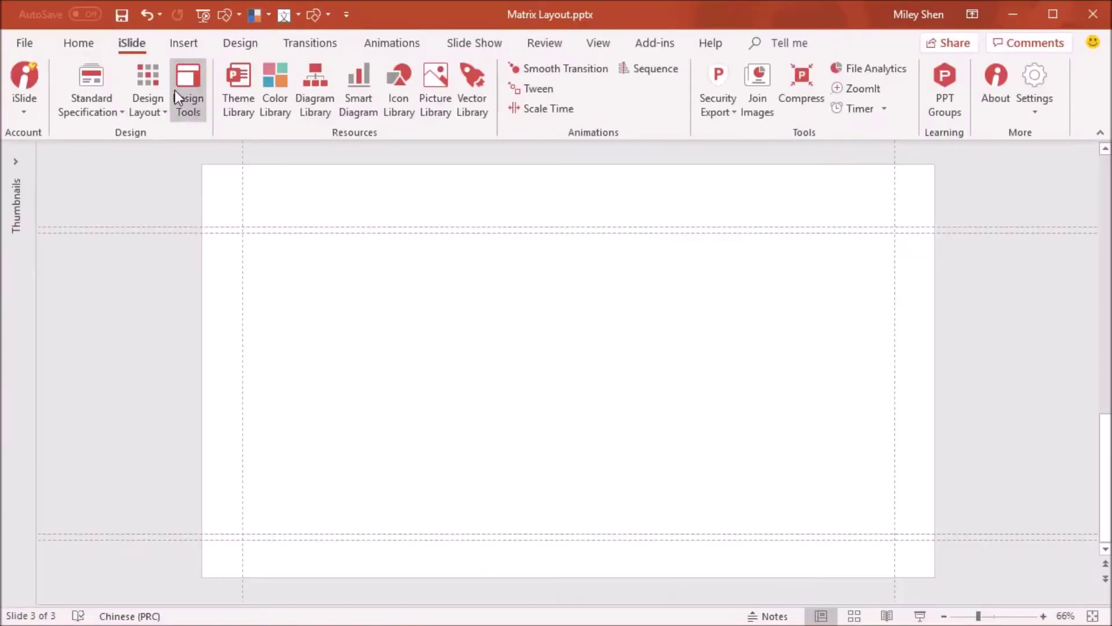
Step: Pick the Rectangle shape from the Insert shapes gallery
click(188, 44)
click(278, 87)
click(272, 242)
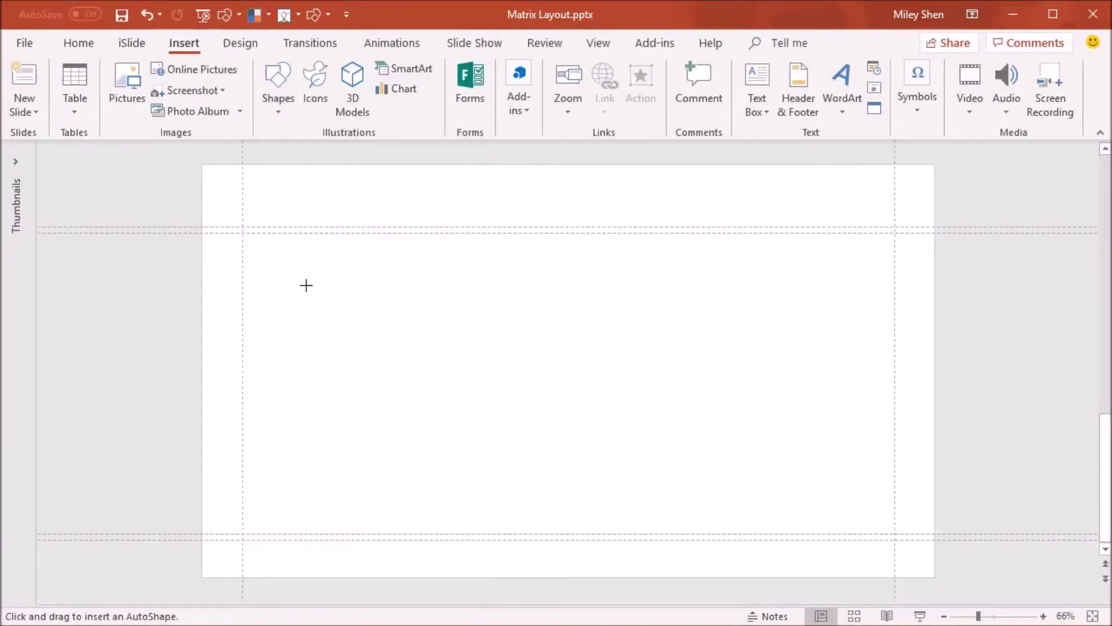
Step: Draw a blue rectangle in the slide's upper left and trim it slightly smaller
click(307, 286)
drag(311, 296, 412, 431)
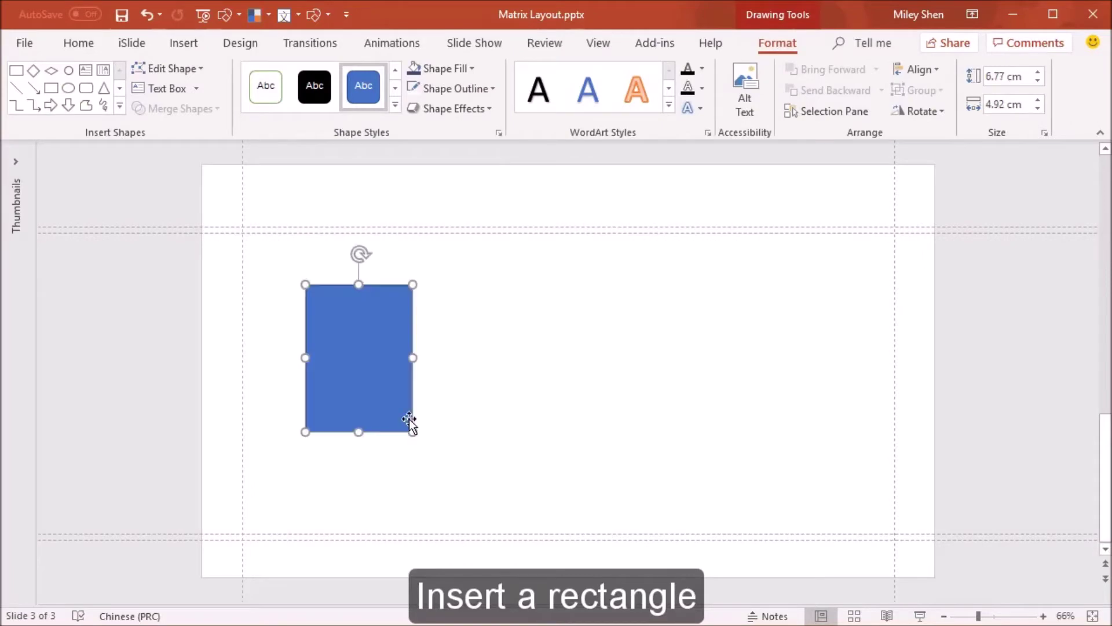
drag(416, 359, 410, 358)
drag(359, 432, 359, 425)
right_click(359, 375)
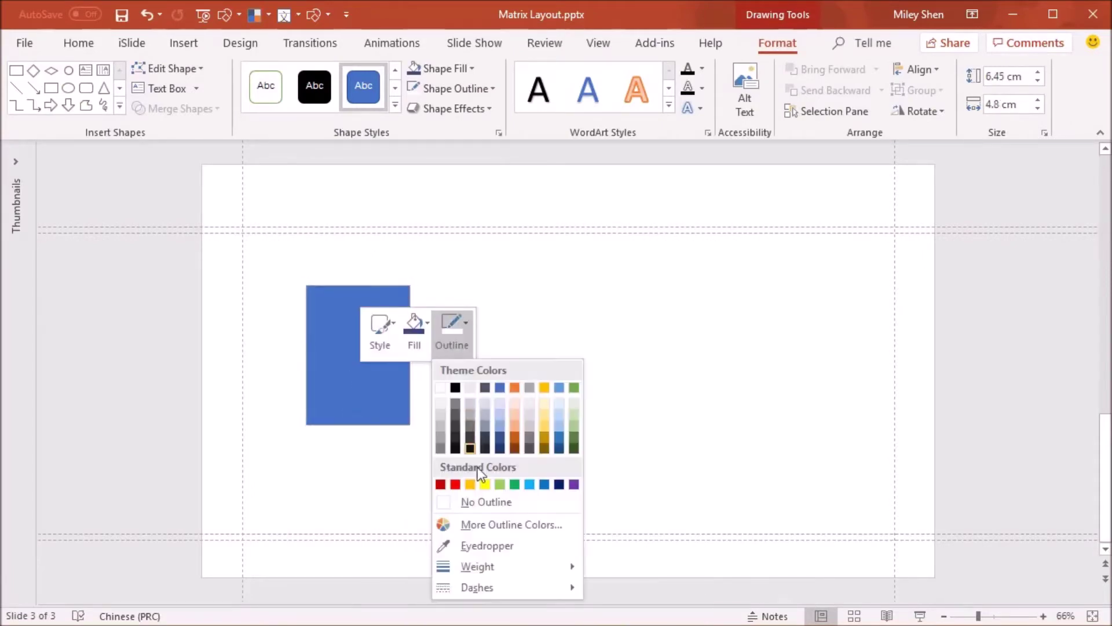
Step: Add a small blue circle straddling the rectangle's bottom edge
click(491, 446)
click(184, 42)
click(278, 87)
click(285, 244)
mouse_move(388, 497)
mouse_down()
mouse_move(360, 468)
mouse_move(358, 431)
mouse_up()
right_click(373, 479)
click(451, 565)
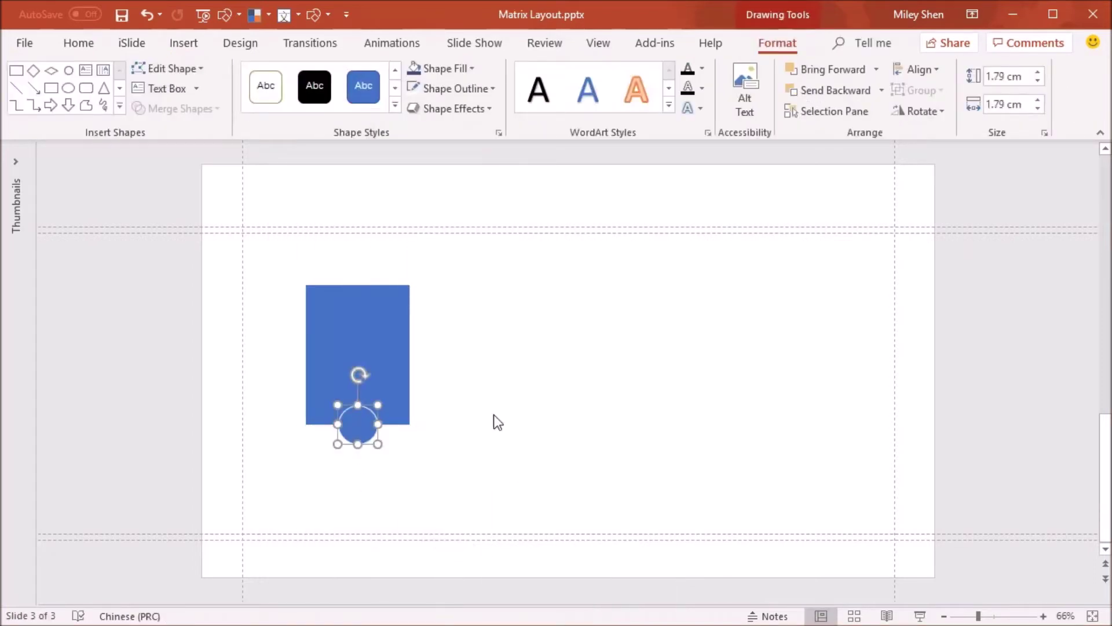
Step: Insert an empty text box inside the rectangle
click(547, 399)
click(752, 104)
drag(400, 322, 401, 322)
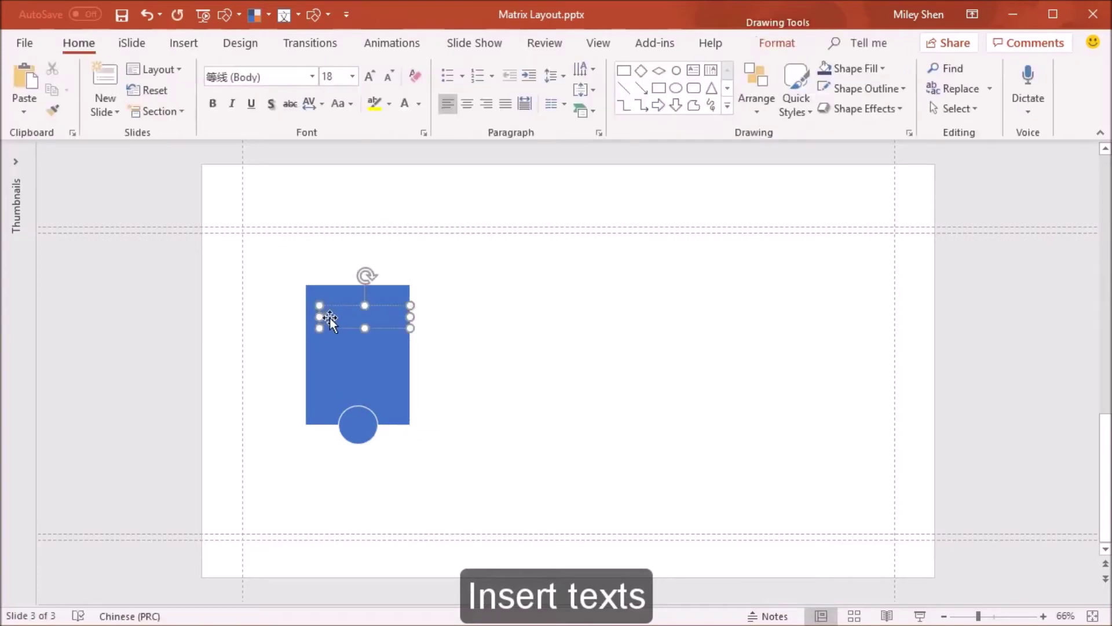
Step: Type the heading 'Text here' in Arial at size 20
drag(320, 316, 307, 316)
text(Text here)
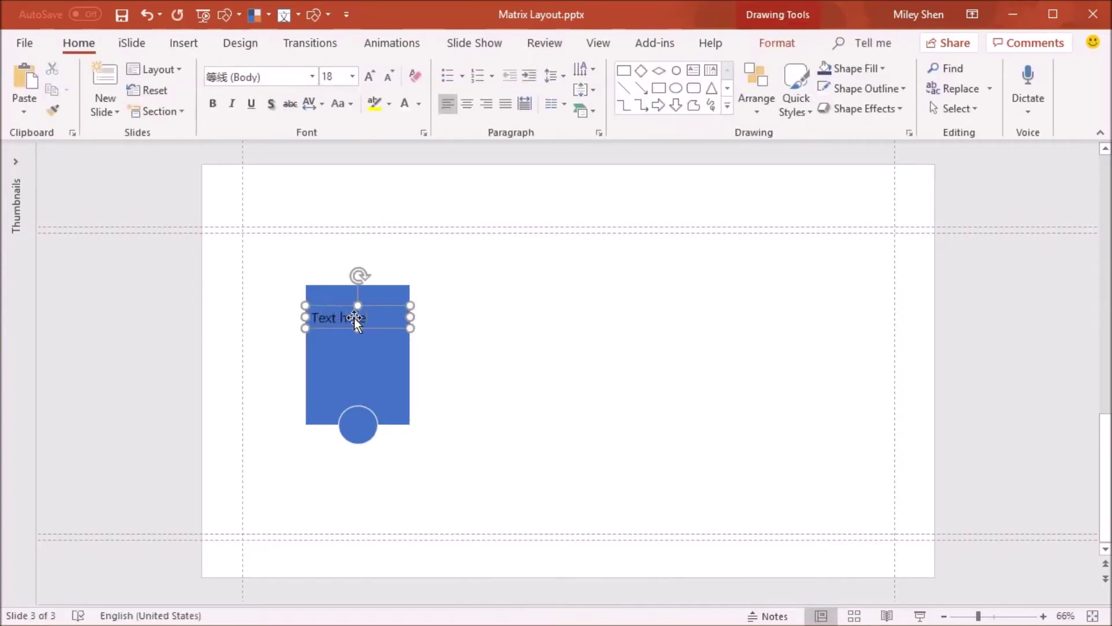
key(ctrl+a)
click(312, 76)
click(226, 427)
key(ctrl+shift+period)
Step: Duplicate the heading below as 'You can edit text here.' at size 18
drag(351, 288, 352, 313)
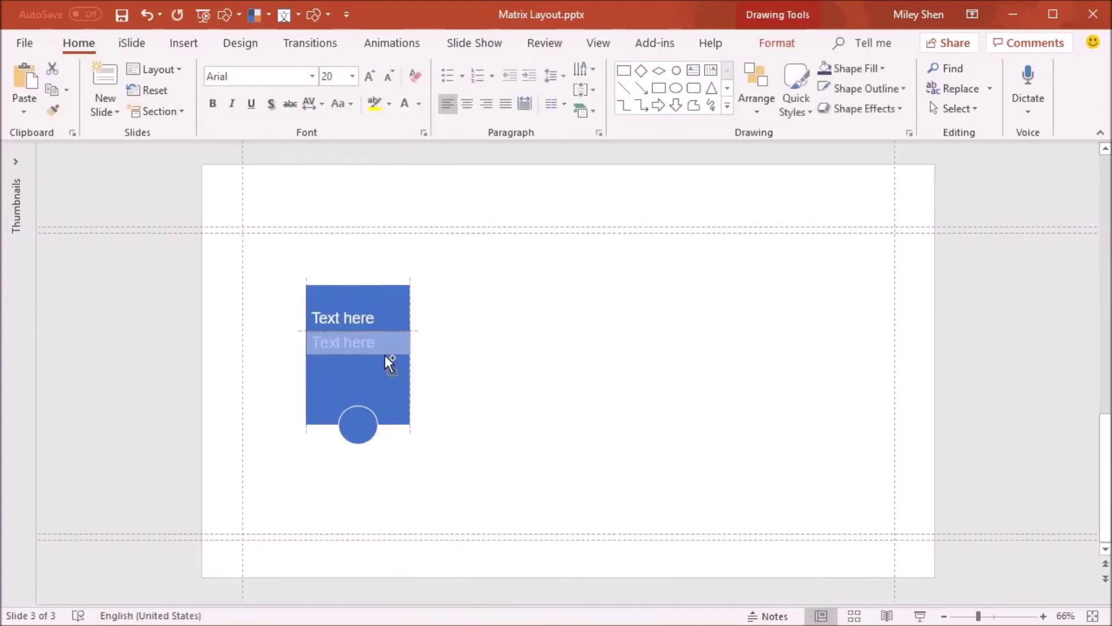
text(You can edit text here.)
key(ctrl+a)
click(352, 76)
click(338, 230)
Step: Centre both text lines and group all the card's parts into one object
drag(440, 388, 298, 290)
click(467, 103)
click(502, 341)
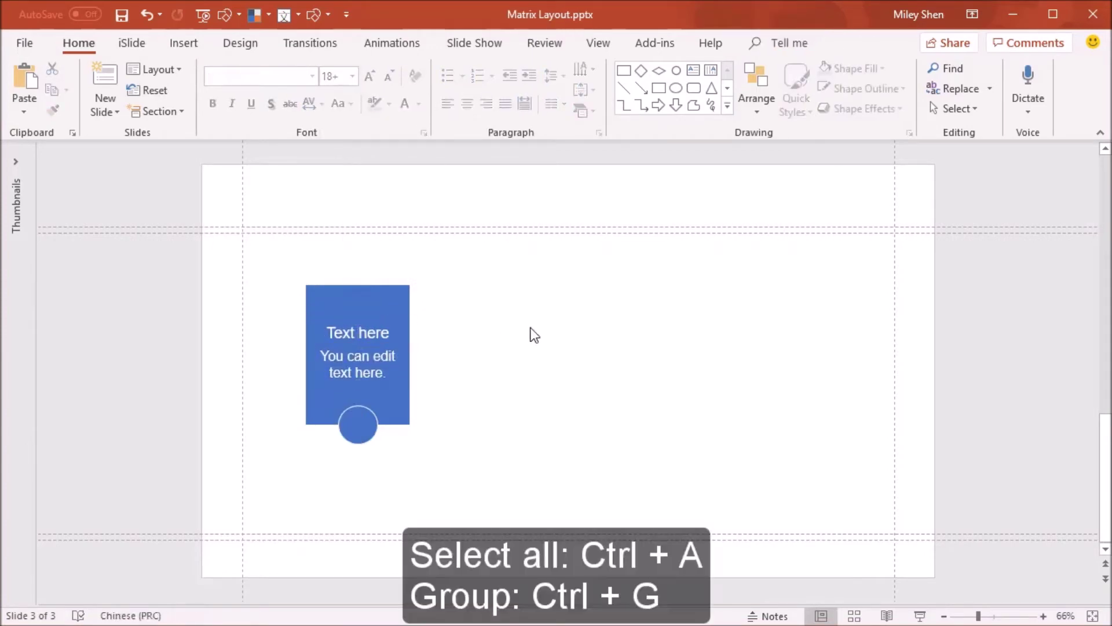
key(ctrl+a)
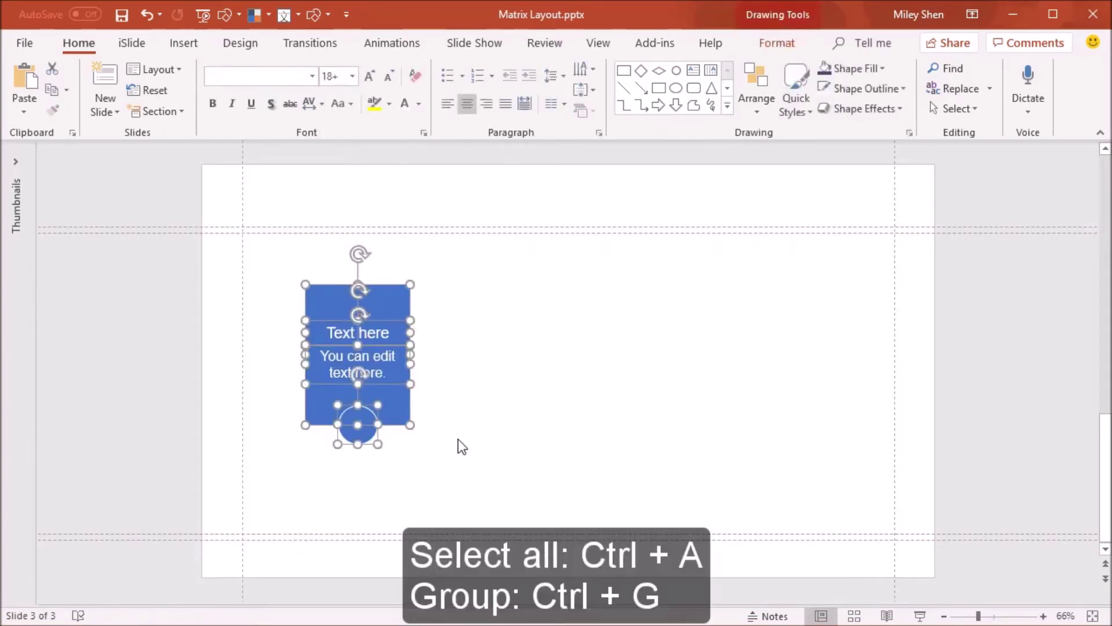
key(ctrl+g)
click(137, 43)
click(152, 104)
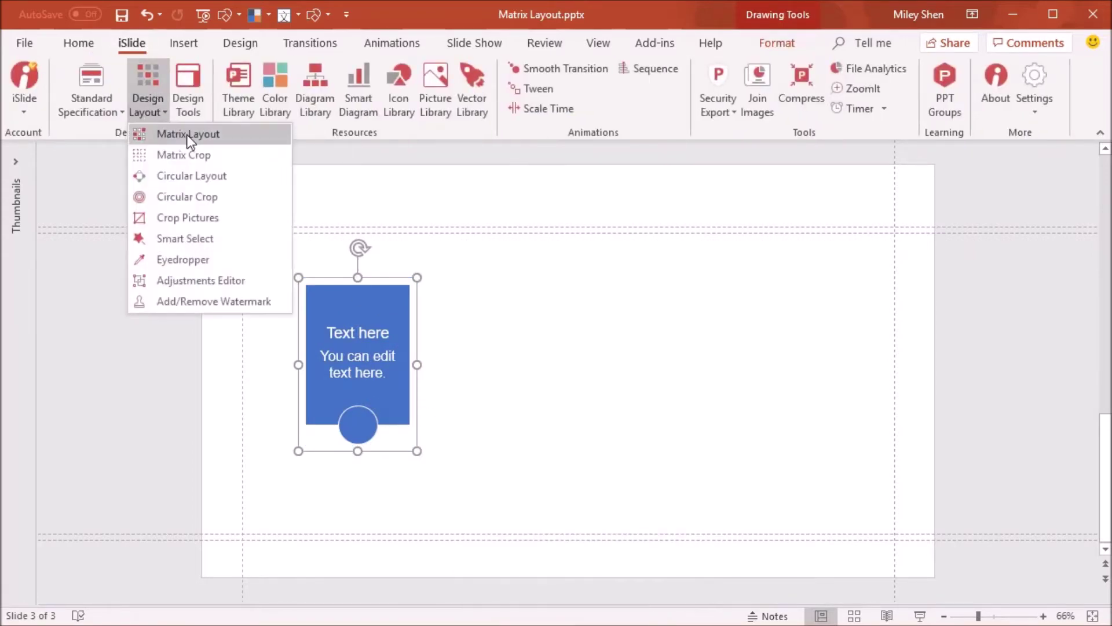
Step: Repeat the card into a row of five with horizontal spacing 110.4
click(187, 135)
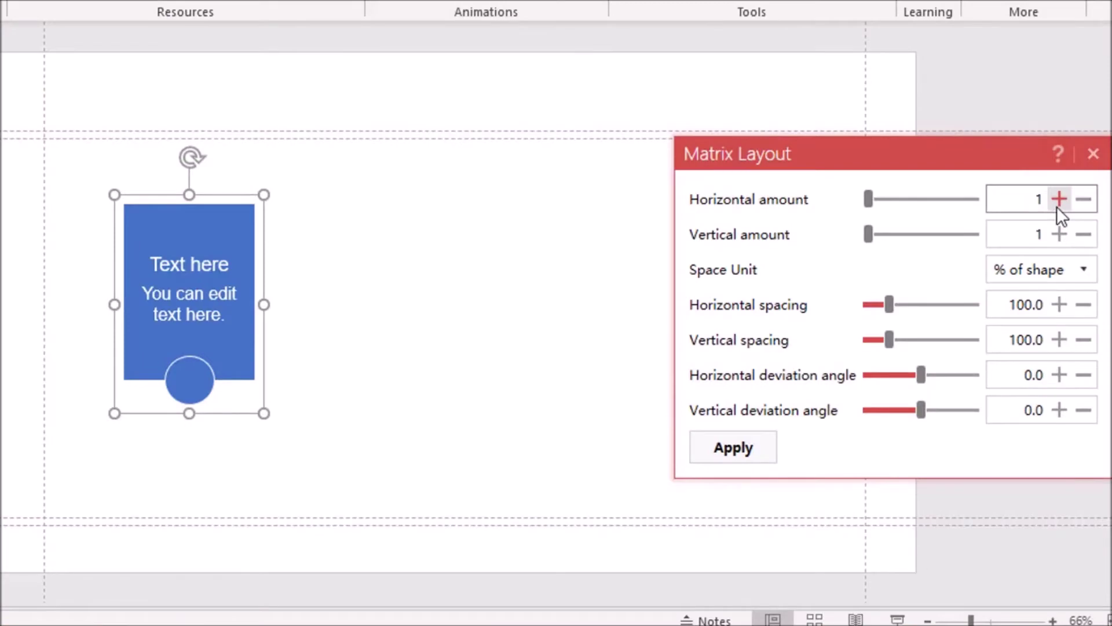
click(1058, 203)
click(1058, 203)
click(1057, 203)
click(1057, 203)
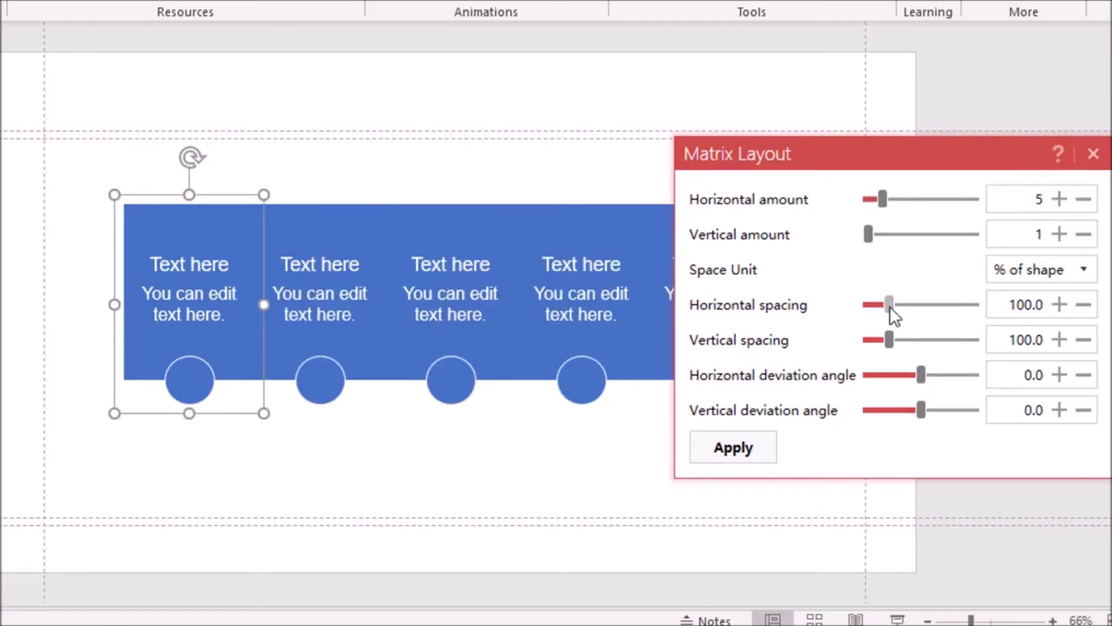
drag(890, 305, 893, 305)
click(1093, 153)
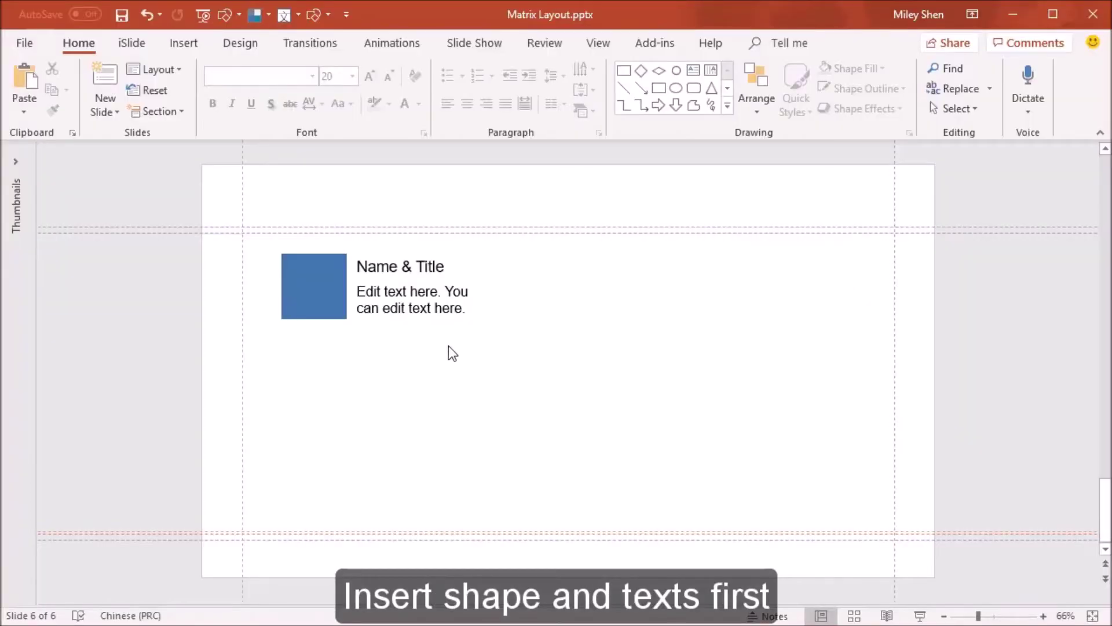
Step: On slide 6, group the square with the Name & Title text boxes
key(ctrl+a)
key(ctrl+g)
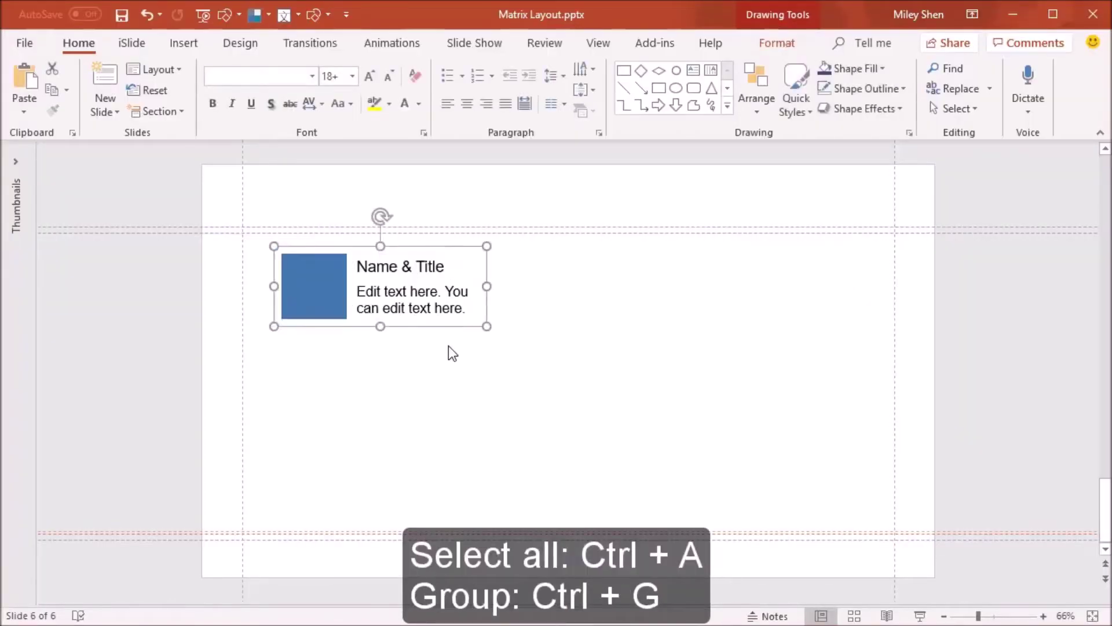
click(131, 44)
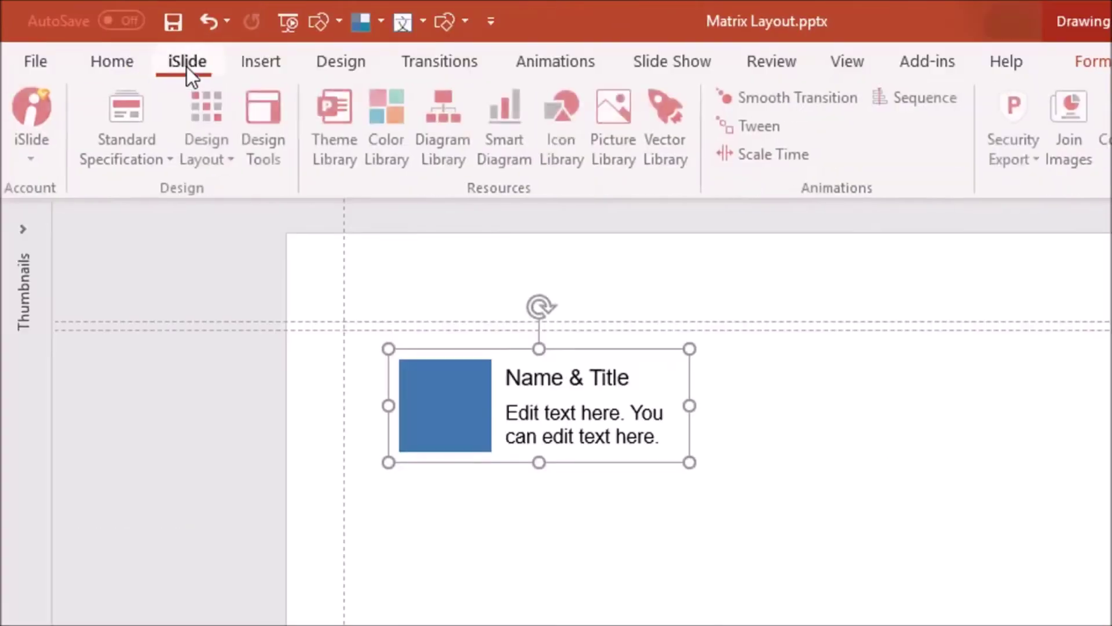
Step: Repeat the name card into 3 columns by 2 rows with wider spacing
click(224, 152)
click(266, 190)
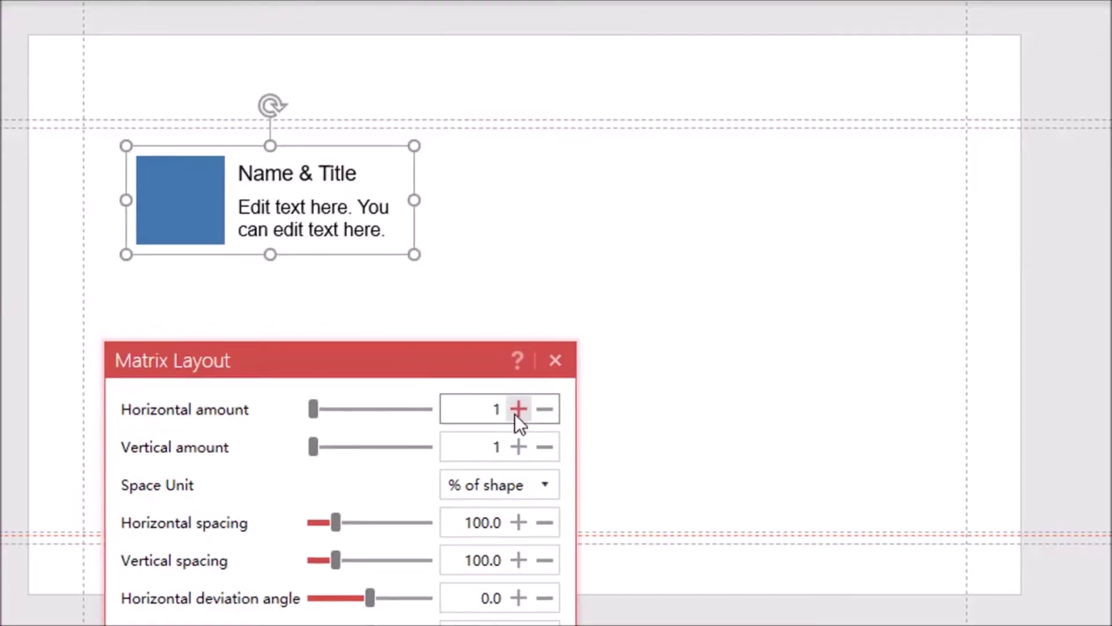
click(518, 409)
click(518, 409)
click(519, 446)
drag(467, 374, 405, 445)
drag(276, 594, 282, 624)
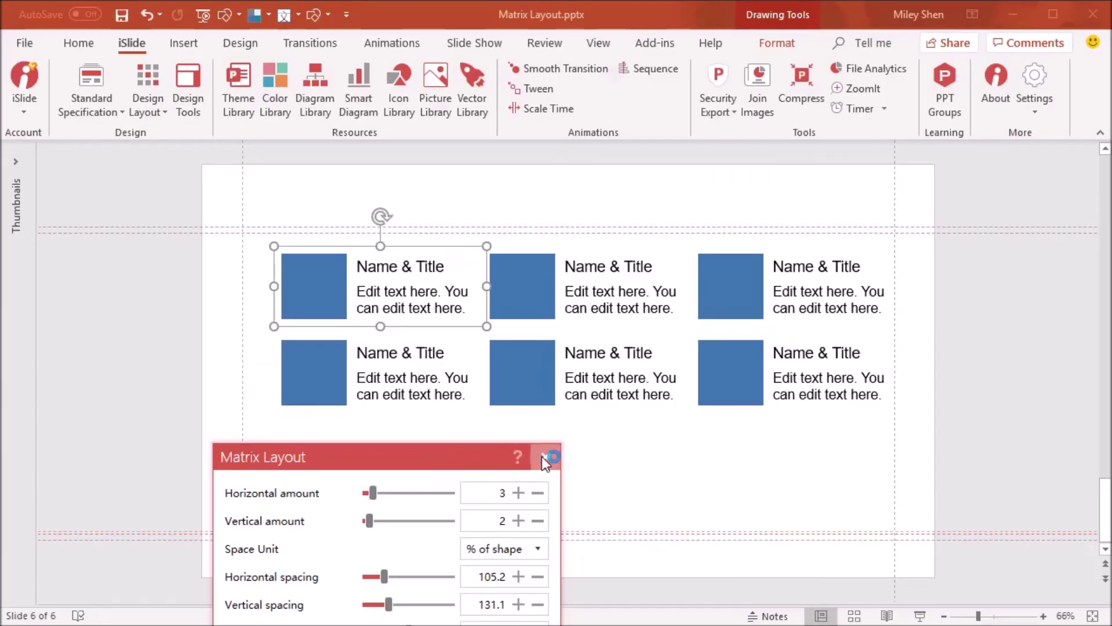
click(544, 457)
click(683, 457)
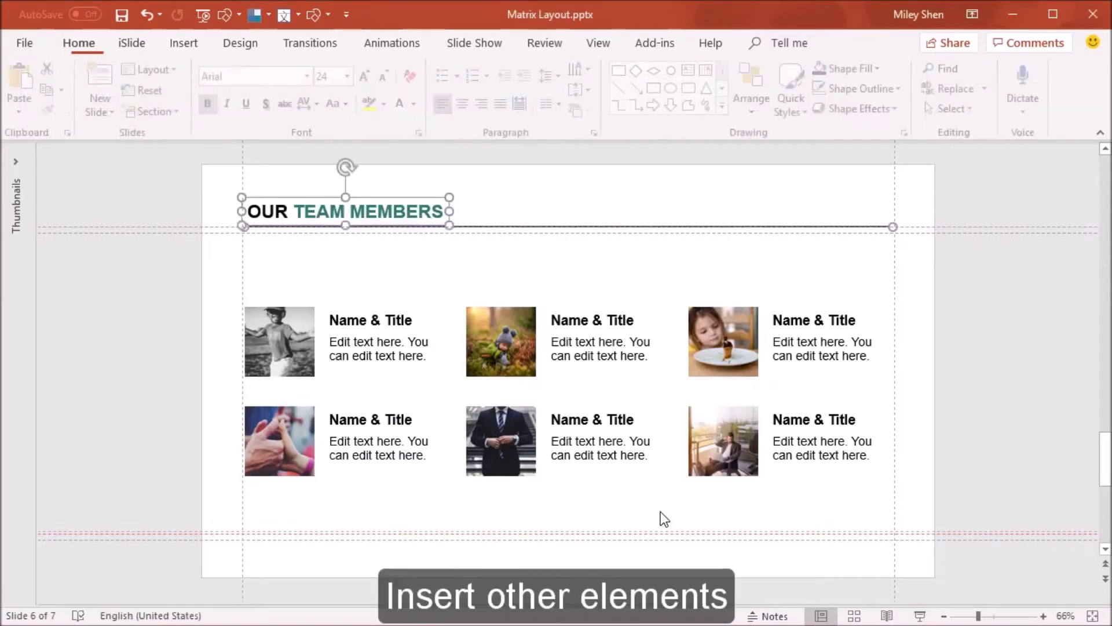
click(660, 512)
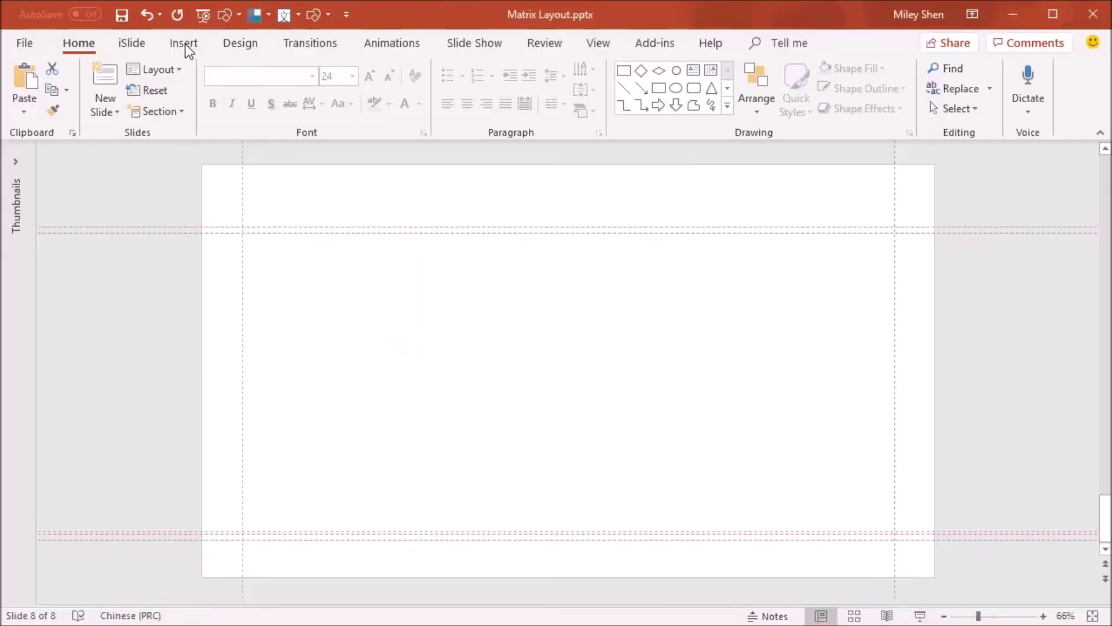
Step: Draw a blue diamond on the blank slide and remove its outline
click(184, 46)
click(276, 110)
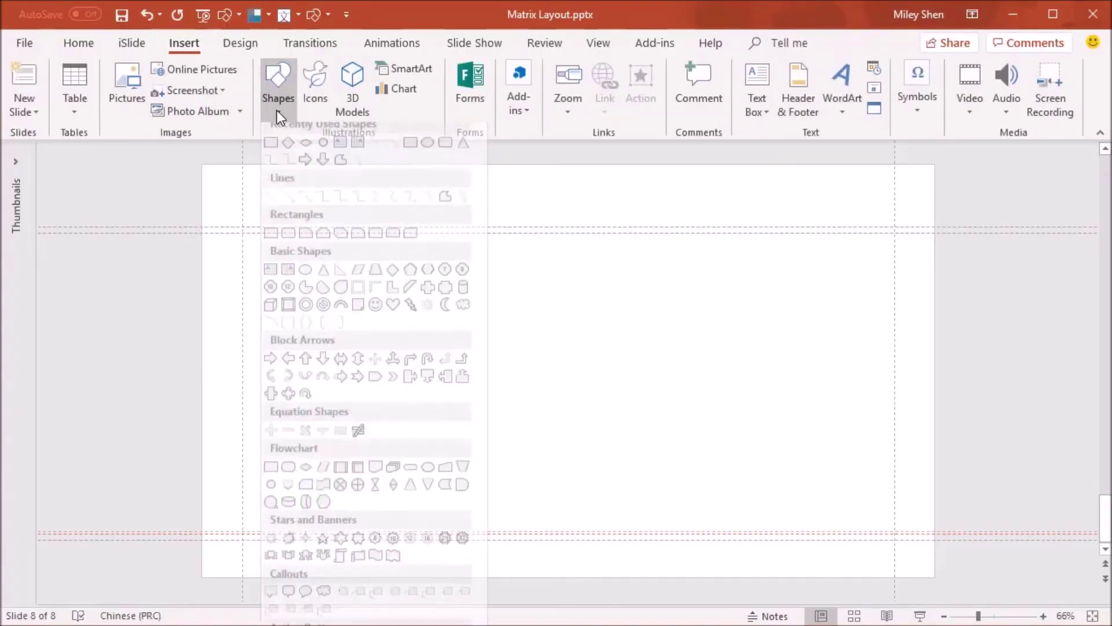
click(392, 269)
drag(362, 300, 436, 400)
right_click(392, 345)
click(499, 295)
click(497, 468)
Step: Overlay an outlined copy as a thin white inner frame and group both diamonds
mouse_move(390, 360)
mouse_down()
mouse_move(476, 411)
mouse_move(471, 399)
mouse_up()
right_click(436, 339)
click(534, 297)
click(545, 467)
drag(428, 350, 383, 349)
click(572, 353)
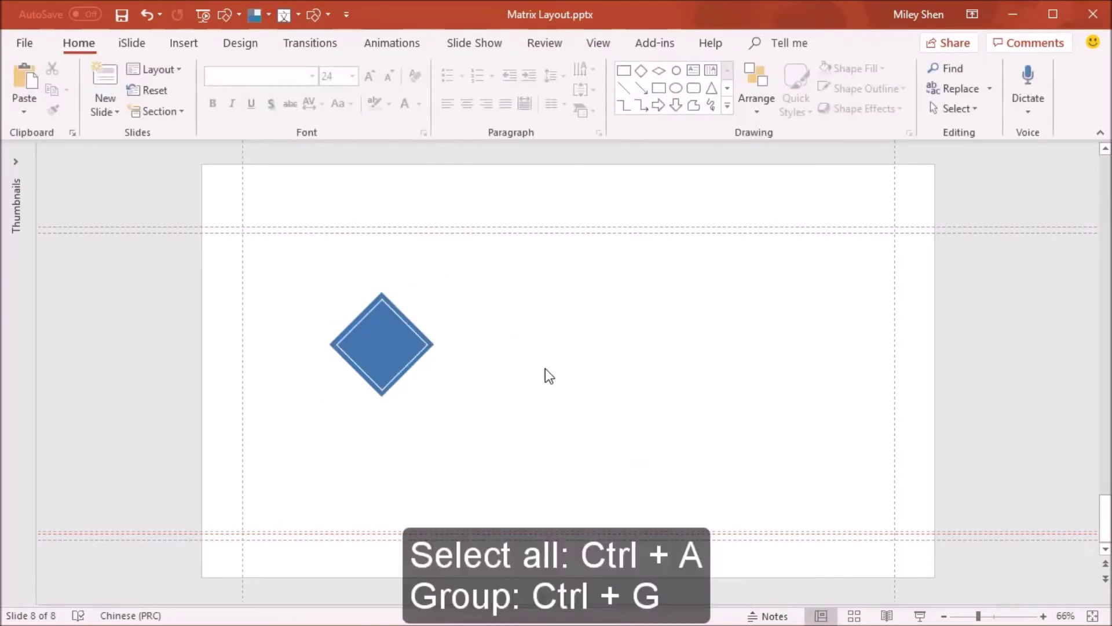
key(ctrl+a)
key(ctrl+g)
Step: Repeat the diamond into three columns and two rows with Matrix Layout
click(1031, 284)
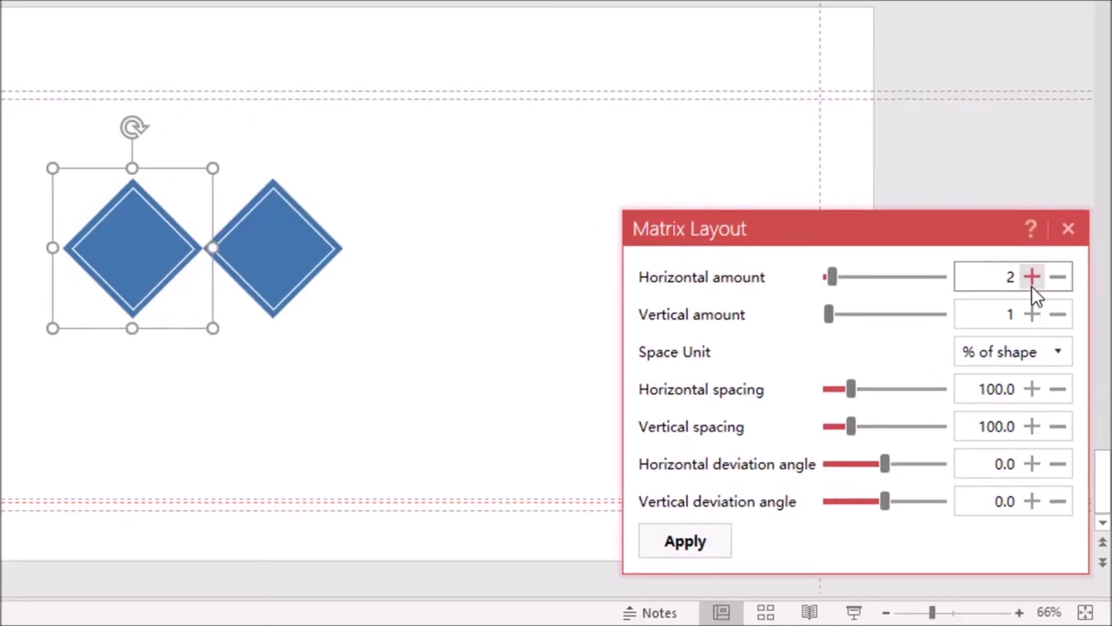
click(1031, 284)
click(1040, 314)
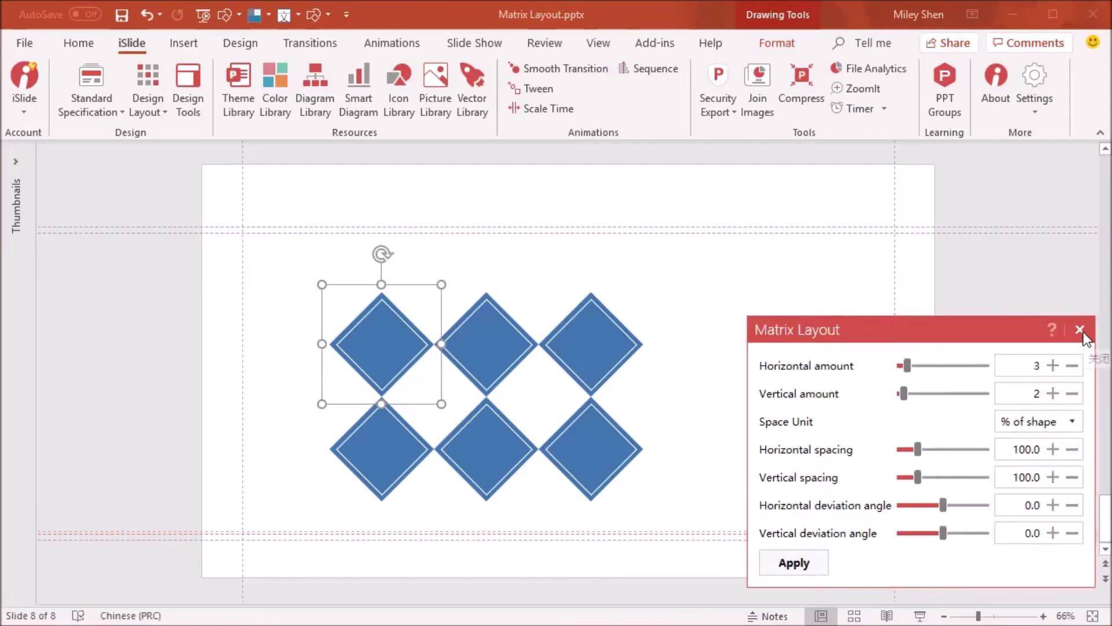
click(1080, 327)
Step: Shift the bottom row up-right between the top diamonds and delete the extra bottom-right one
click(380, 440)
shift+click(493, 446)
shift+click(599, 439)
drag(498, 440, 550, 395)
key(Escape)
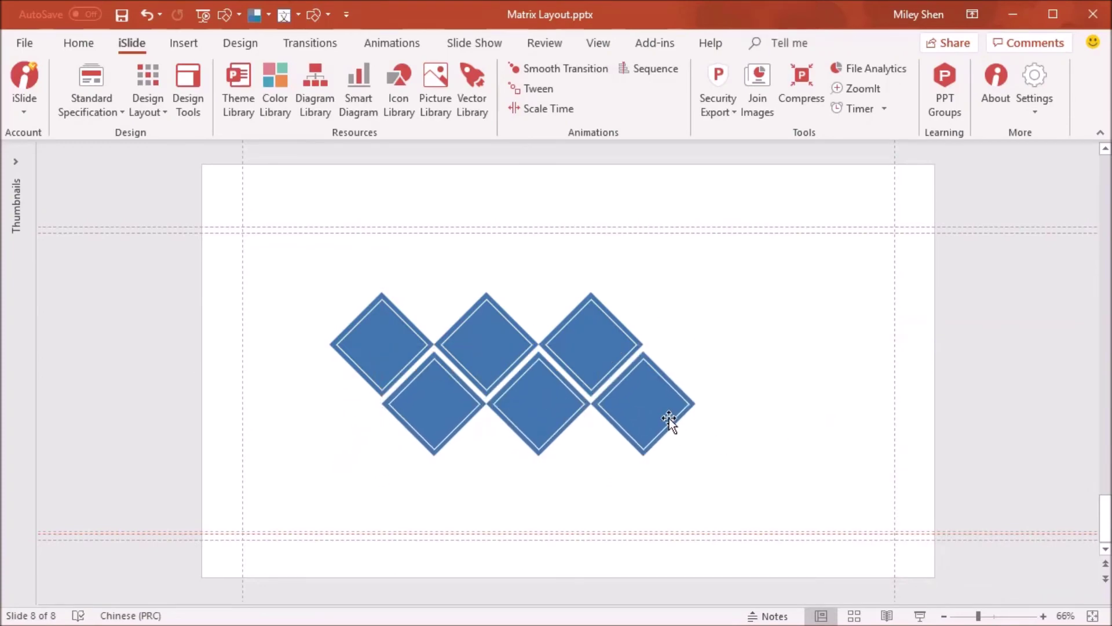
click(676, 421)
key(Delete)
Step: Move the five remaining diamonds right toward the slide centre
key(ctrl+a)
drag(509, 356, 586, 361)
click(837, 413)
Step: Fill the left diamonds dark indigo, top-middle green, bottom-right teal and top-right dark blue
right_click(467, 333)
click(532, 283)
click(618, 397)
right_click(513, 430)
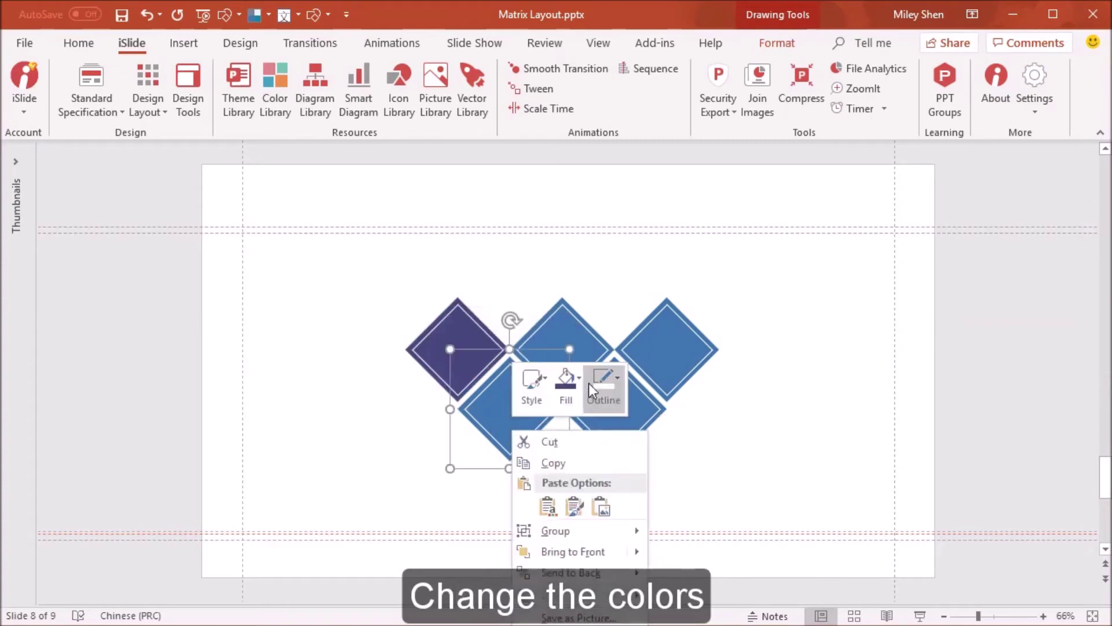
click(566, 379)
right_click(570, 324)
click(628, 280)
click(658, 359)
right_click(628, 427)
click(704, 441)
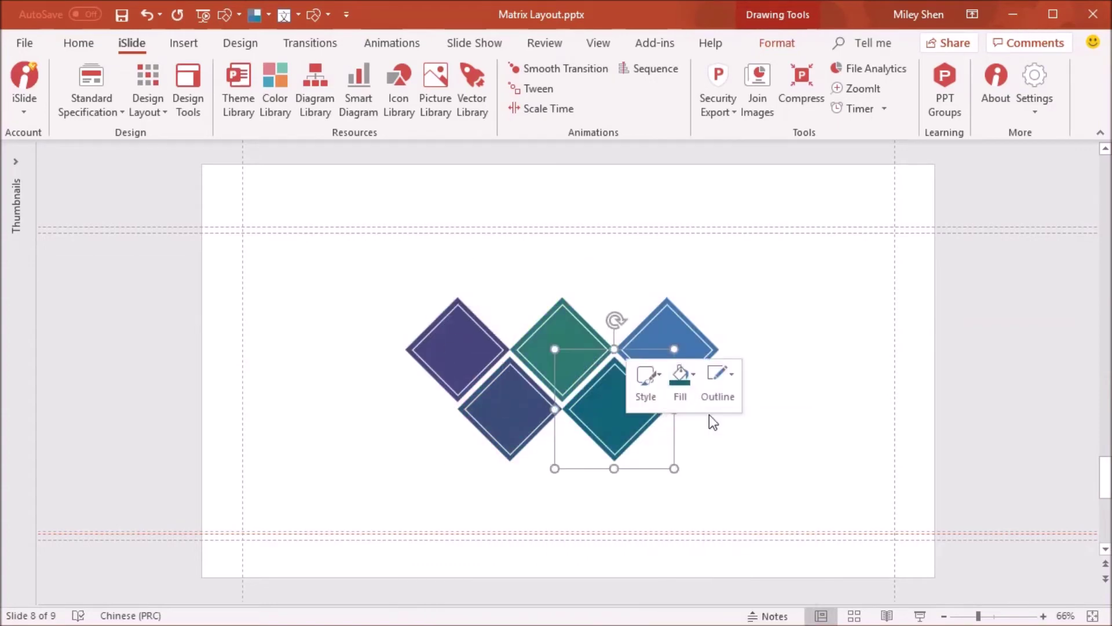
click(692, 374)
click(790, 400)
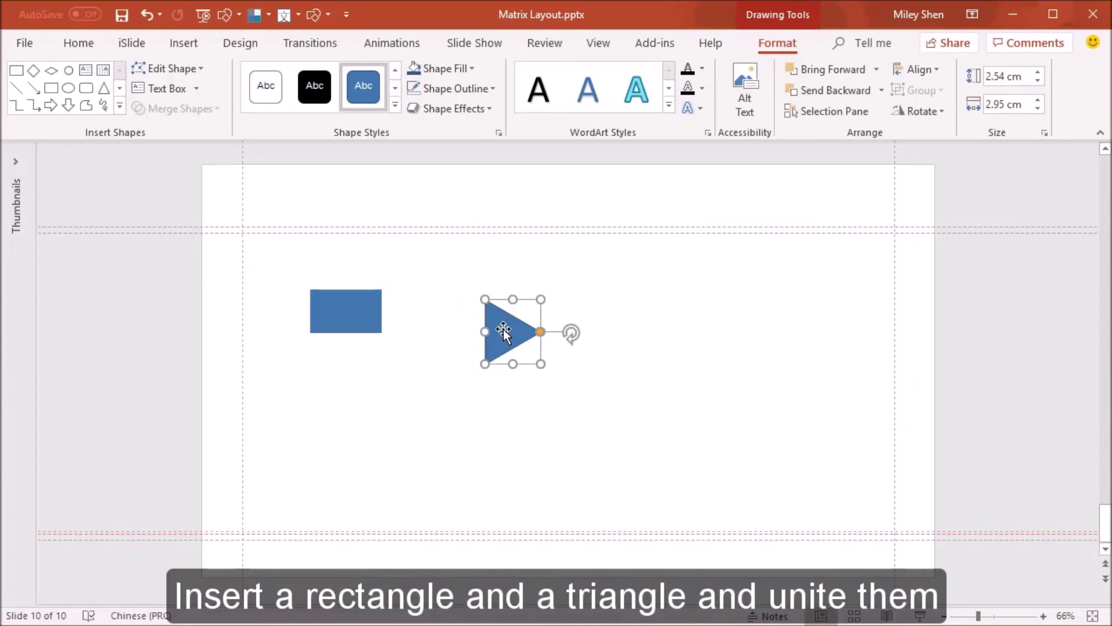
Step: Butt the triangle against the blue rectangle and unite both into one arrow-shaped pentagon with Vector Union
drag(508, 328, 402, 304)
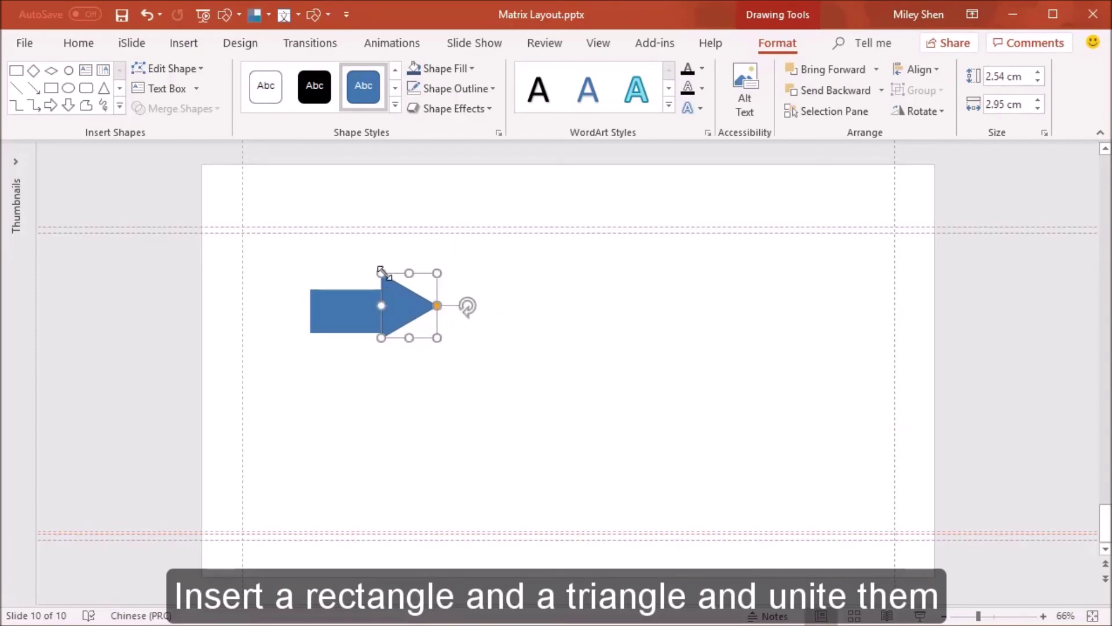
drag(384, 274, 396, 313)
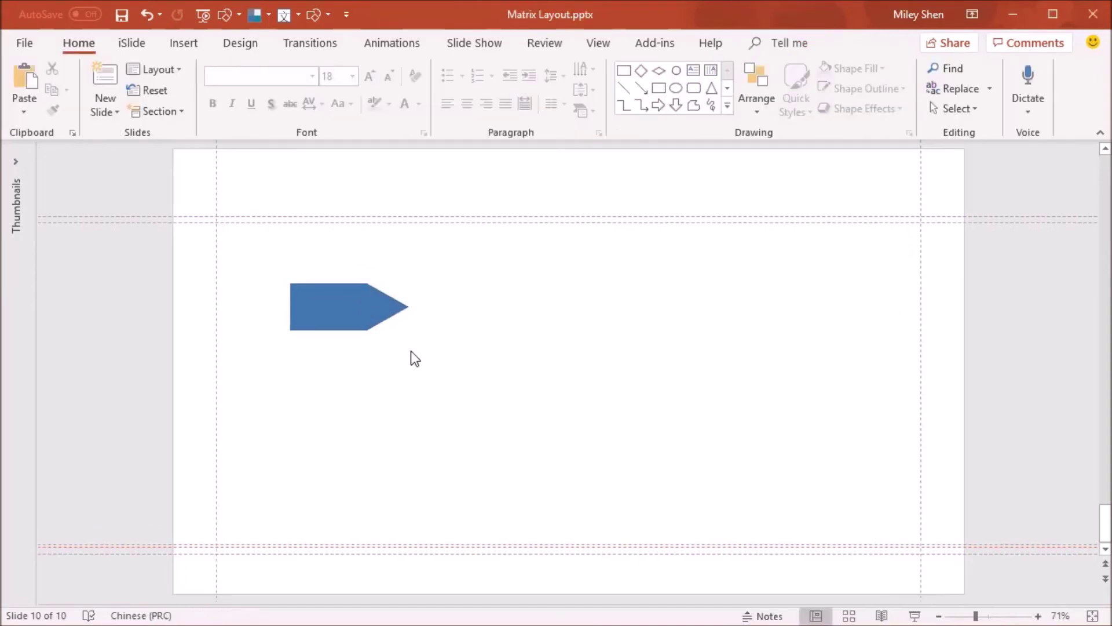
click(331, 304)
shift+click(387, 305)
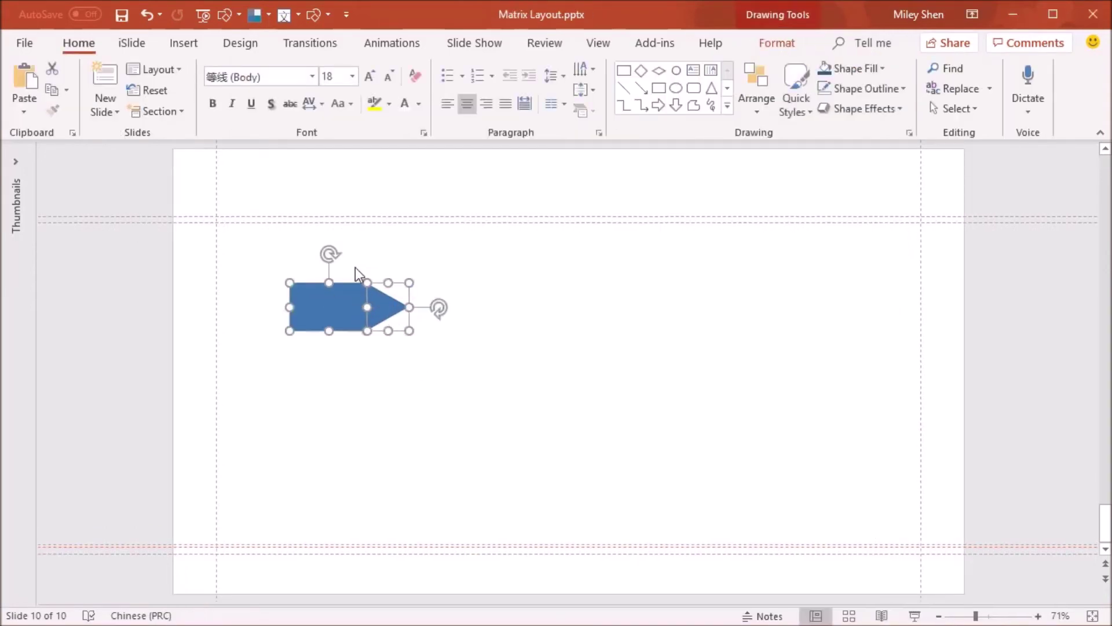
click(133, 43)
click(186, 110)
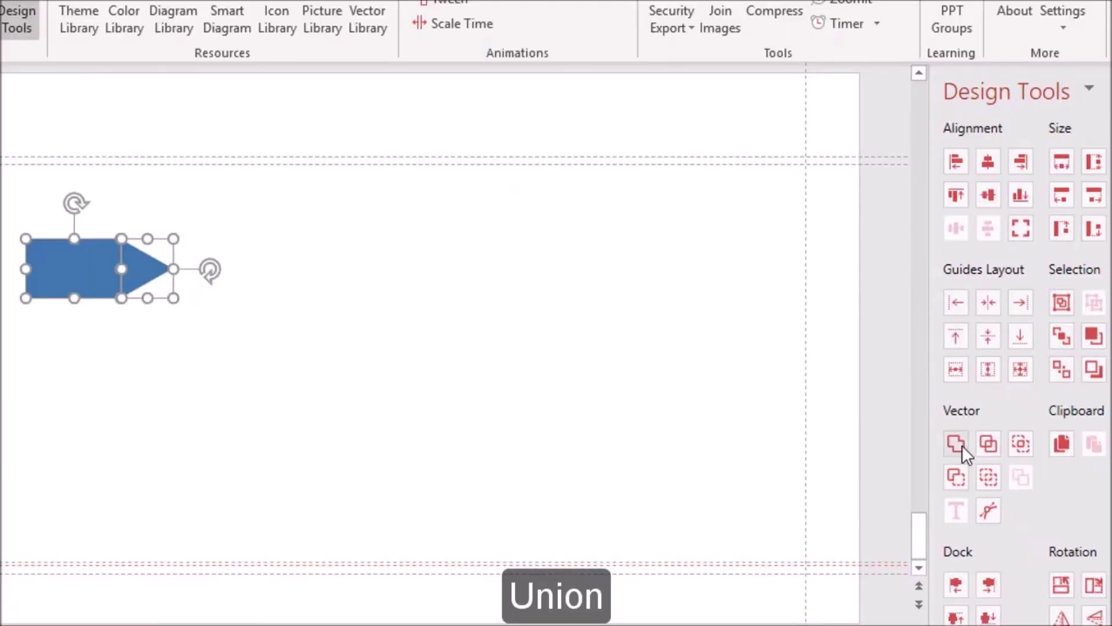
click(956, 443)
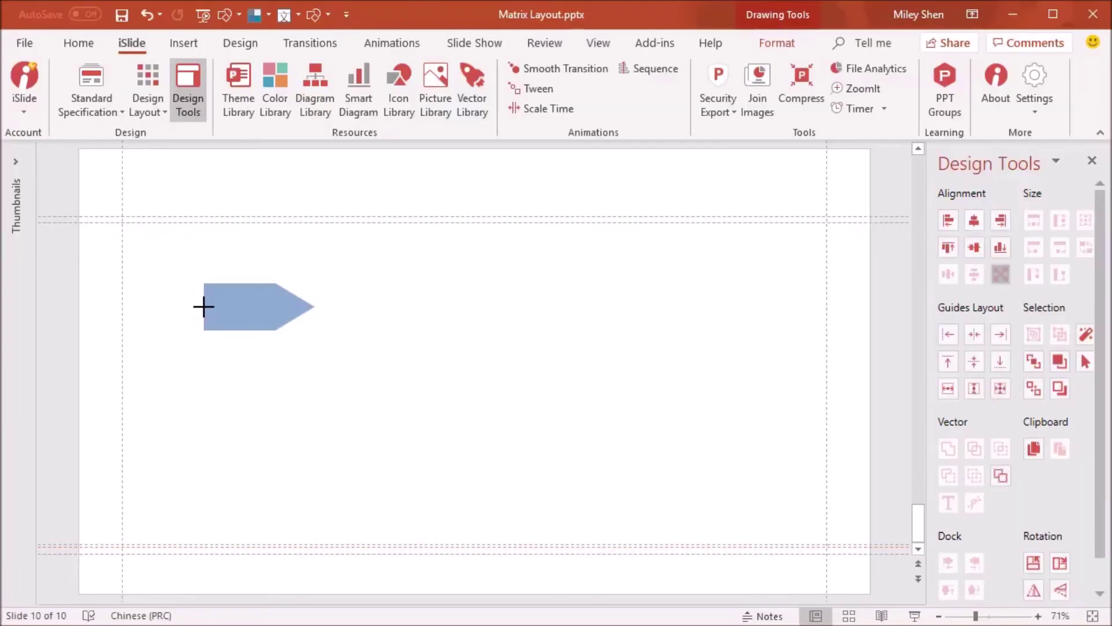
Step: Draw a straight underline below the arrow and position it under the row
click(238, 312)
click(167, 167)
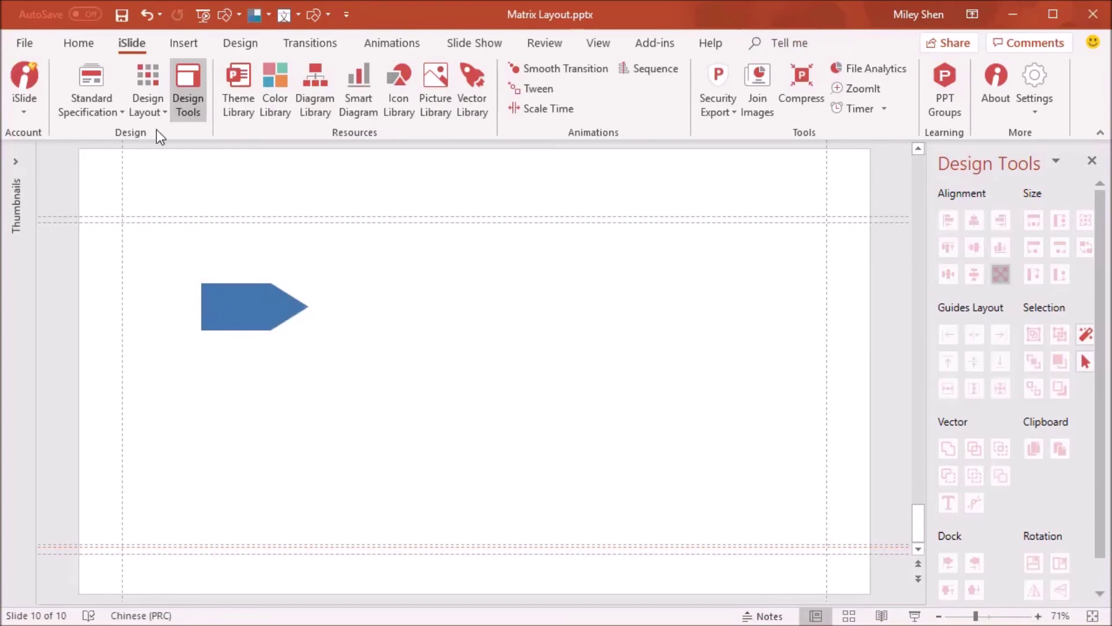
click(182, 46)
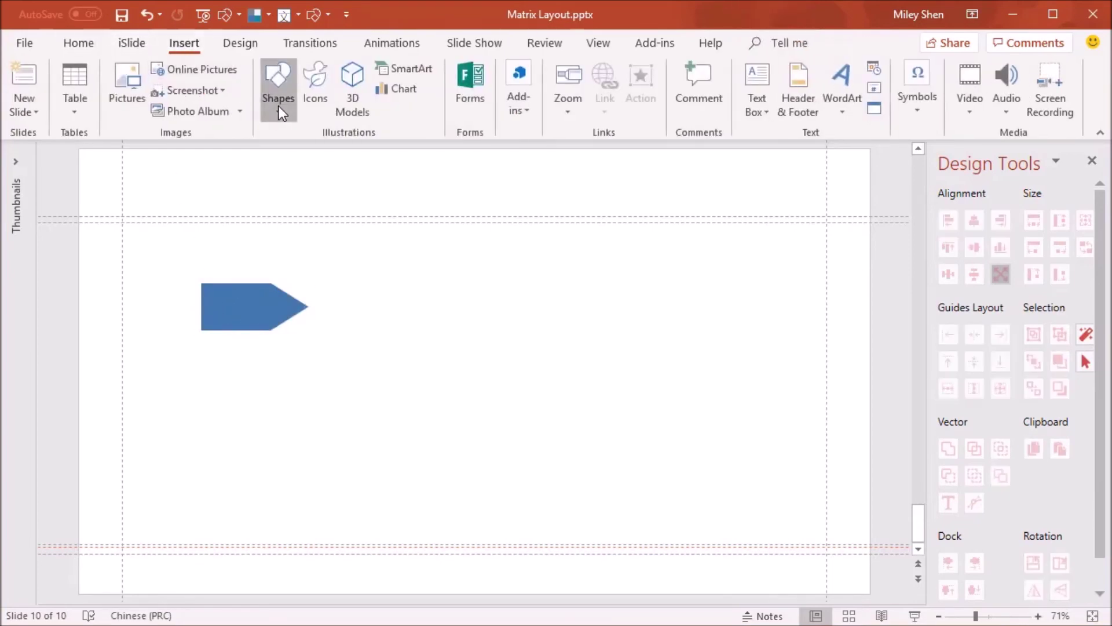
click(278, 106)
click(271, 205)
mouse_move(242, 363)
mouse_down()
mouse_move(300, 422)
mouse_move(338, 363)
mouse_move(690, 365)
mouse_up()
drag(409, 365, 367, 332)
Step: Align the text boxes on their middles, group the whole row, and move it up and right
shift+click(373, 307)
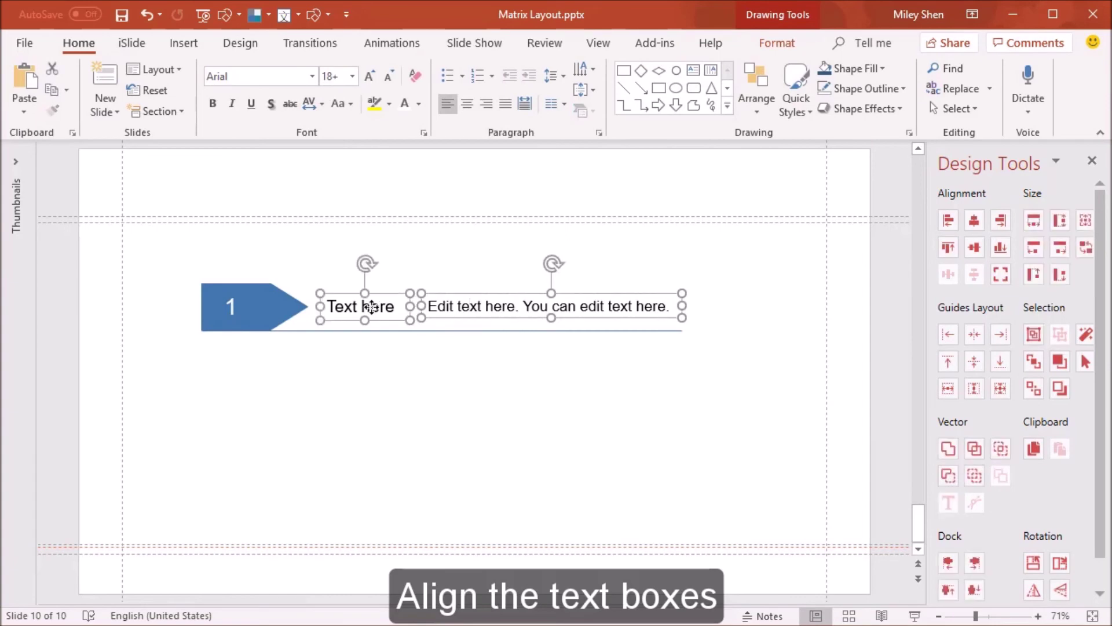
click(966, 260)
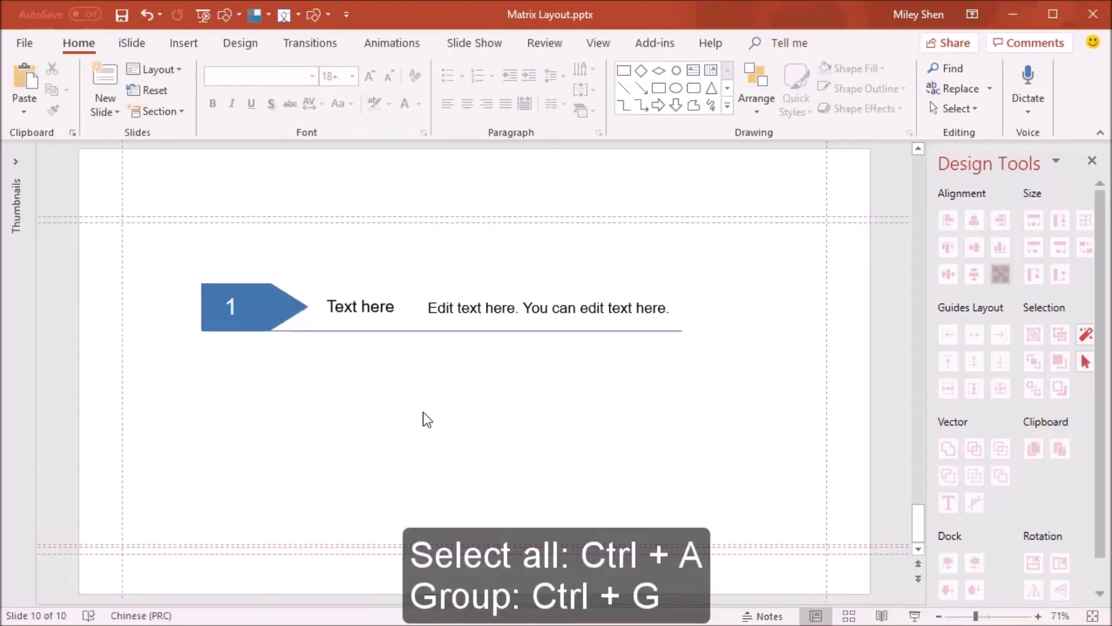
key(ctrl+a)
key(ctrl+g)
drag(415, 334, 588, 233)
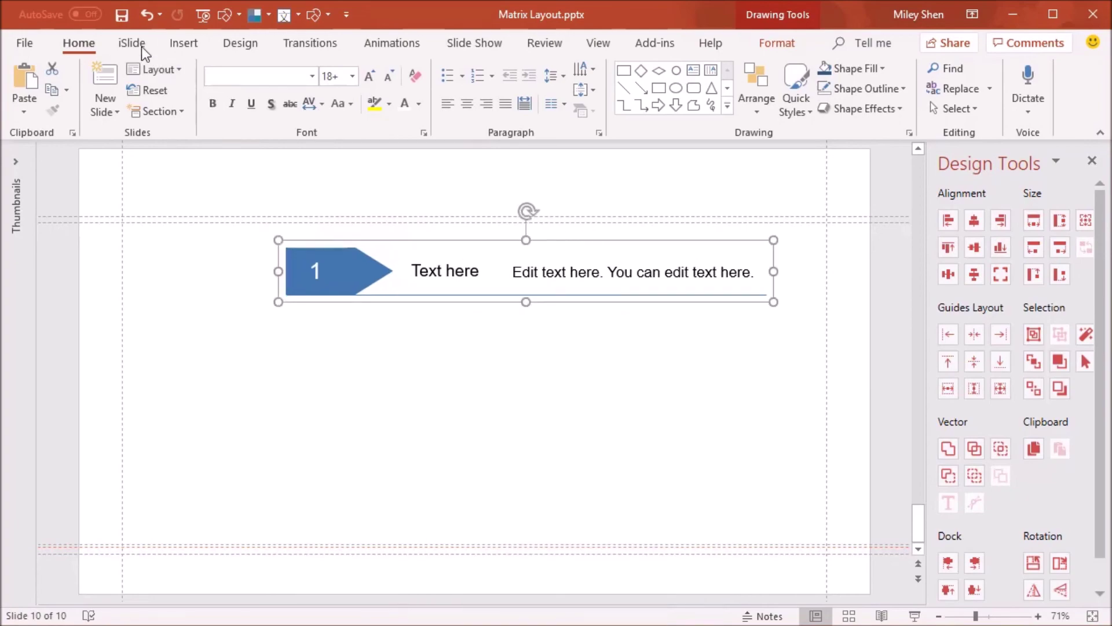
Step: Repeat the row into five vertical rows with Matrix Layout, vertical spacing 120.8
click(141, 45)
click(178, 133)
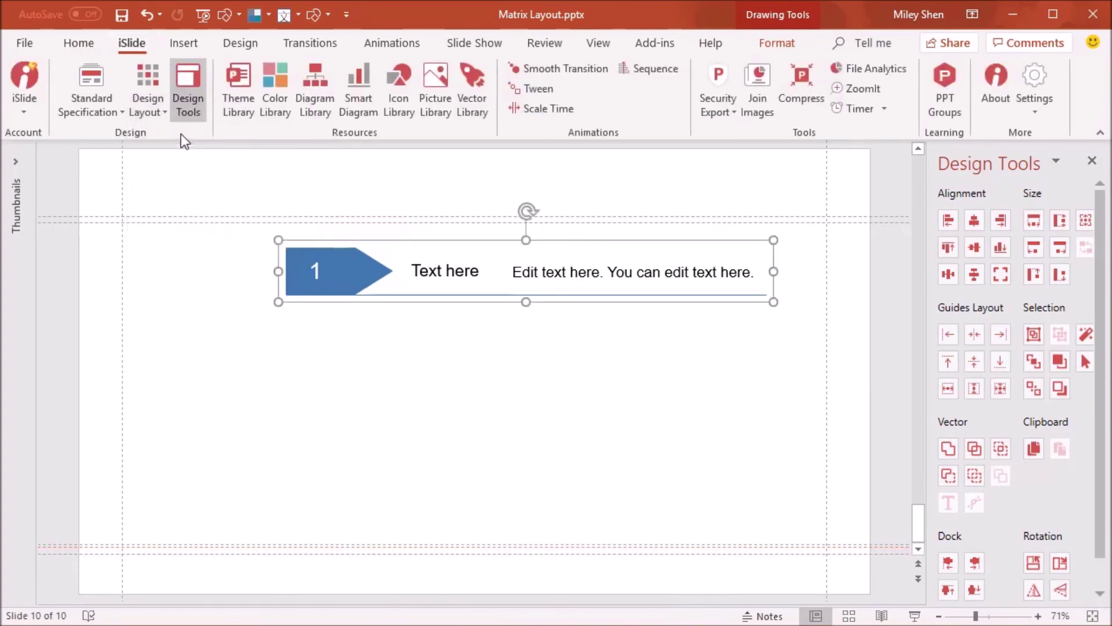
click(1046, 268)
click(1046, 269)
click(1046, 269)
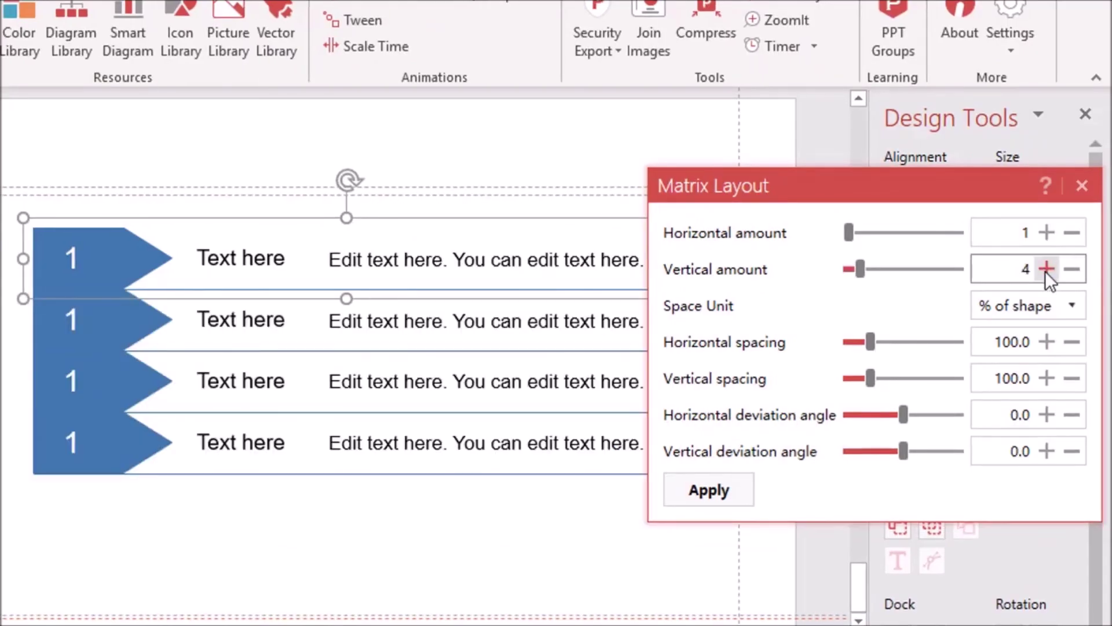
click(1046, 268)
drag(872, 379, 880, 384)
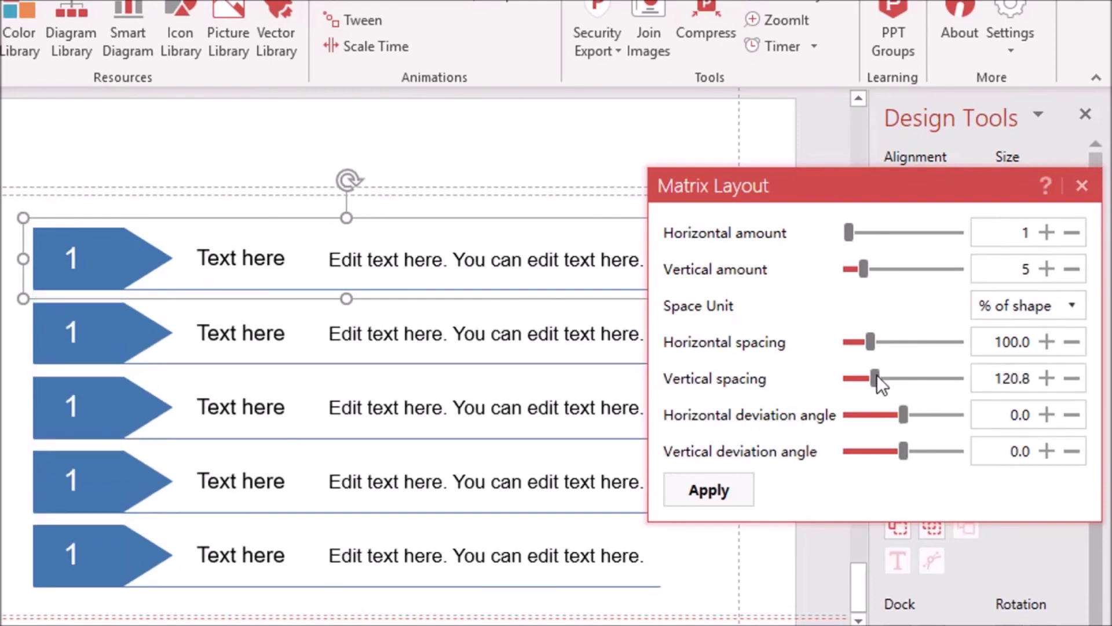
click(1082, 187)
Step: Number the new rows 2, 3, 4 and 5 and paste in the CONTENTS title
click(320, 330)
text(2)
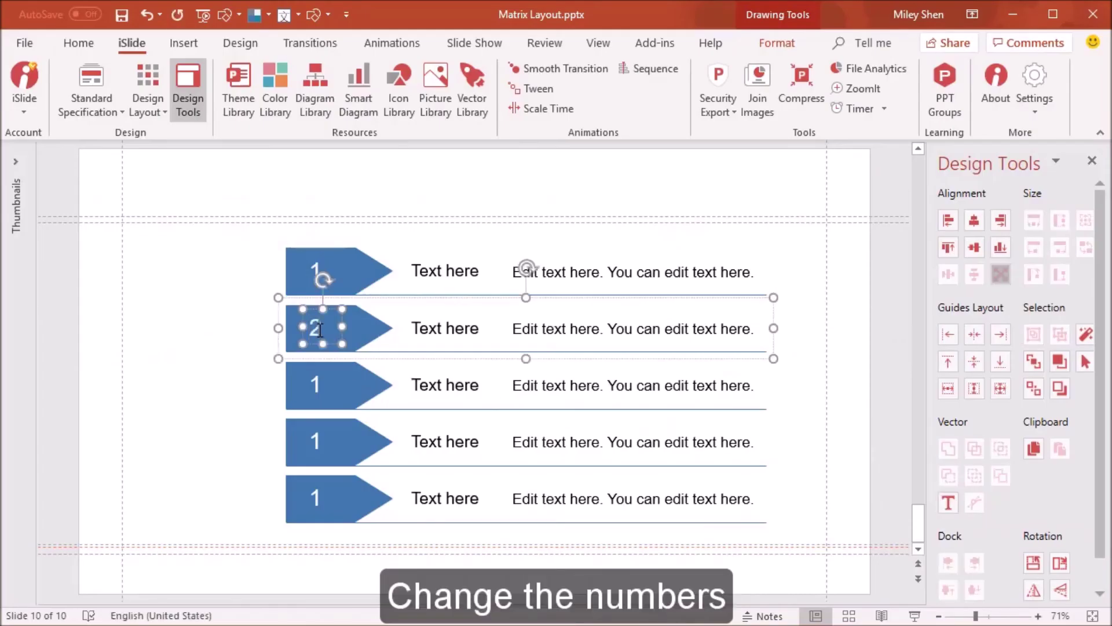
click(319, 385)
text(3)
click(319, 442)
text(4)
click(319, 498)
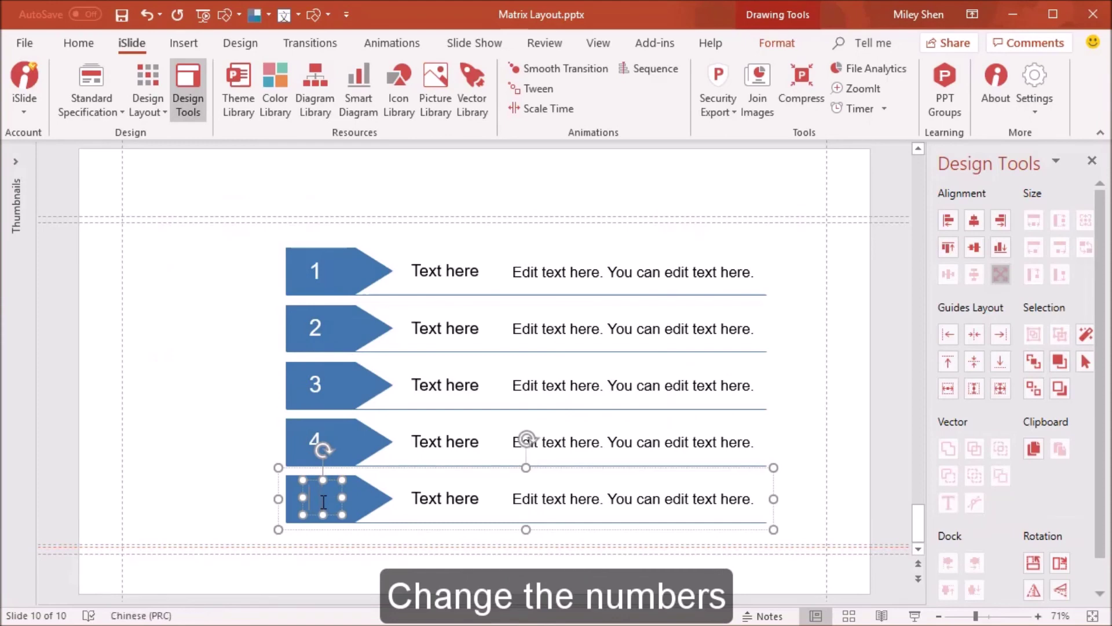
text(5)
click(398, 562)
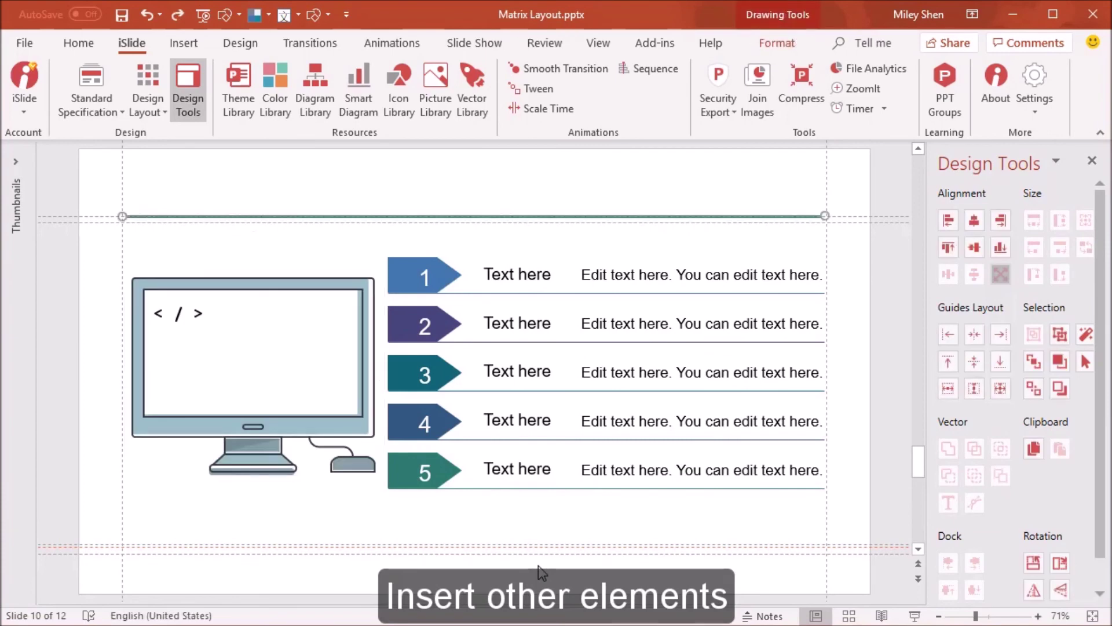
key(ctrl+v)
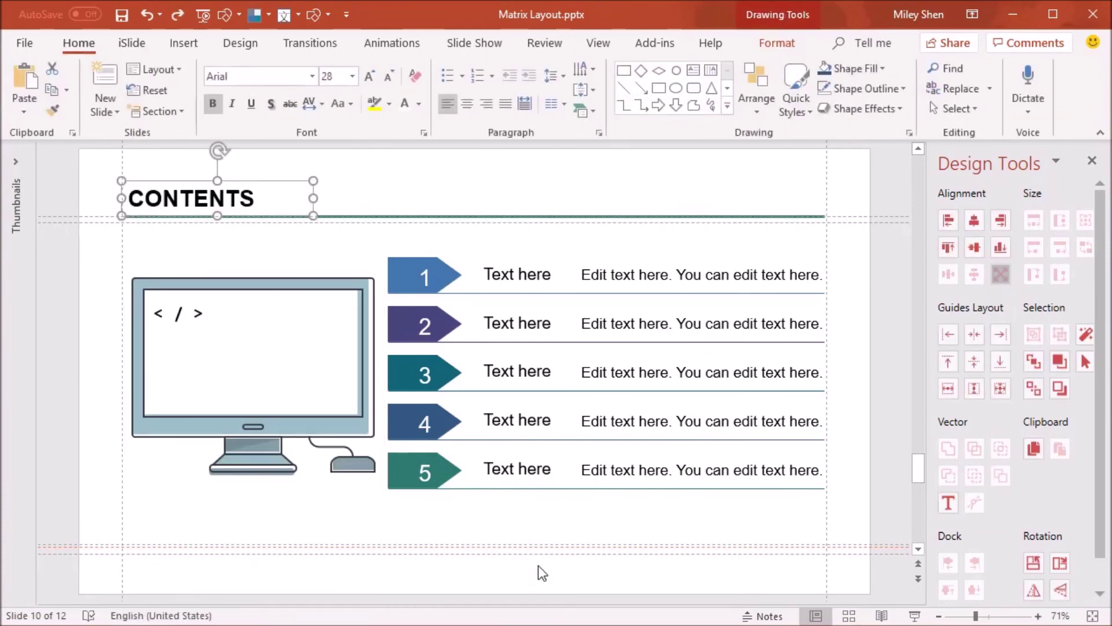
click(540, 572)
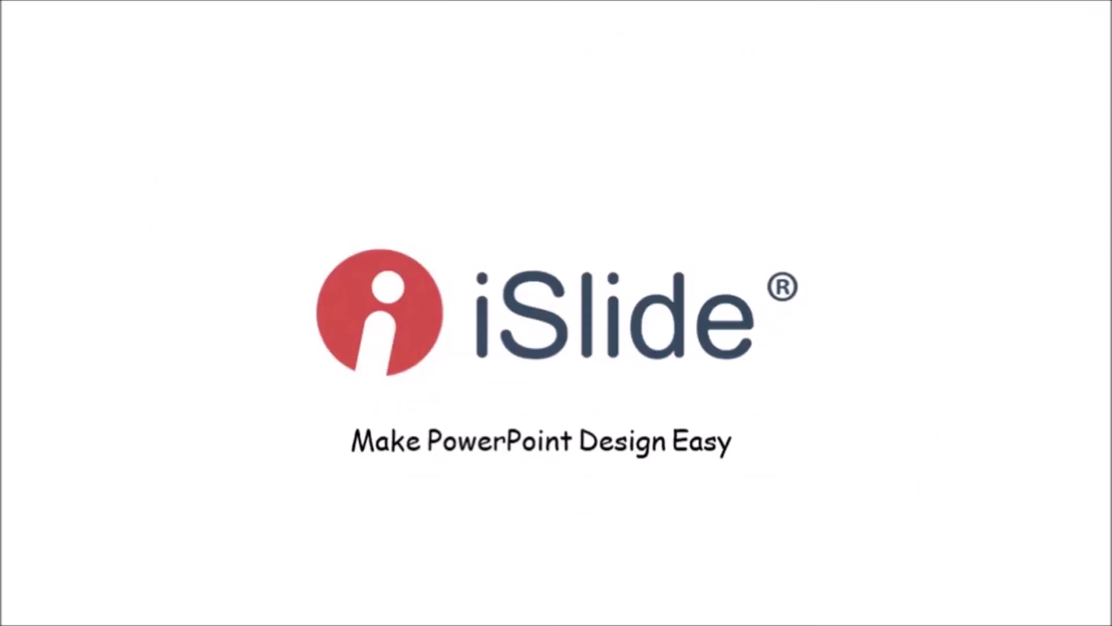